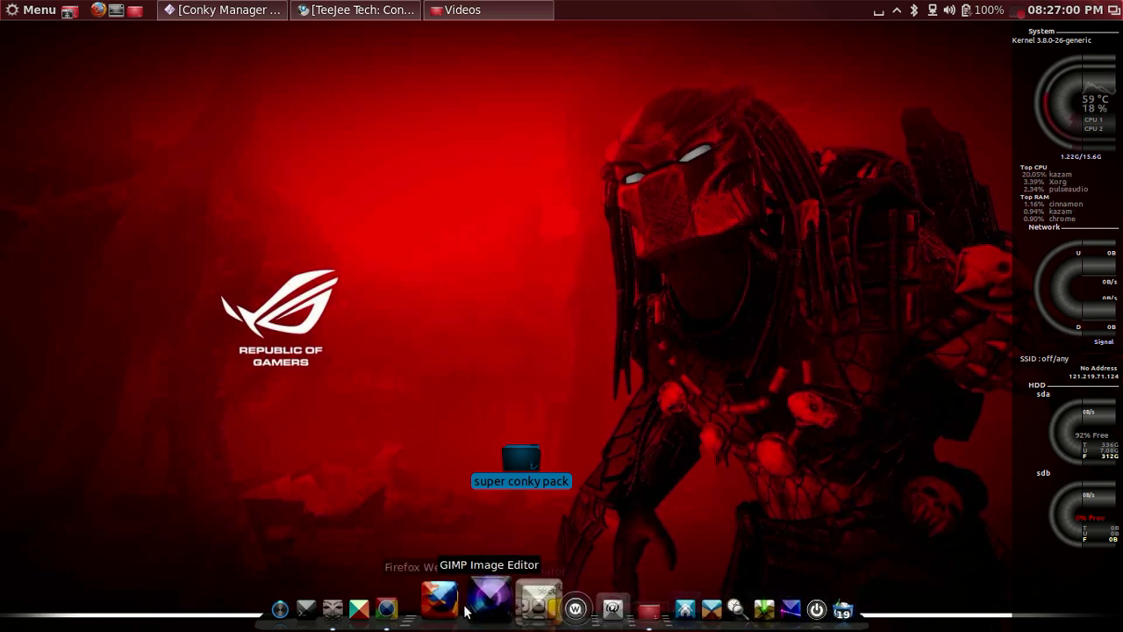
Step: Bring up the browser and read the Conky Manager page, covering its features, screenshots and included theme previews
left_click(411, 608)
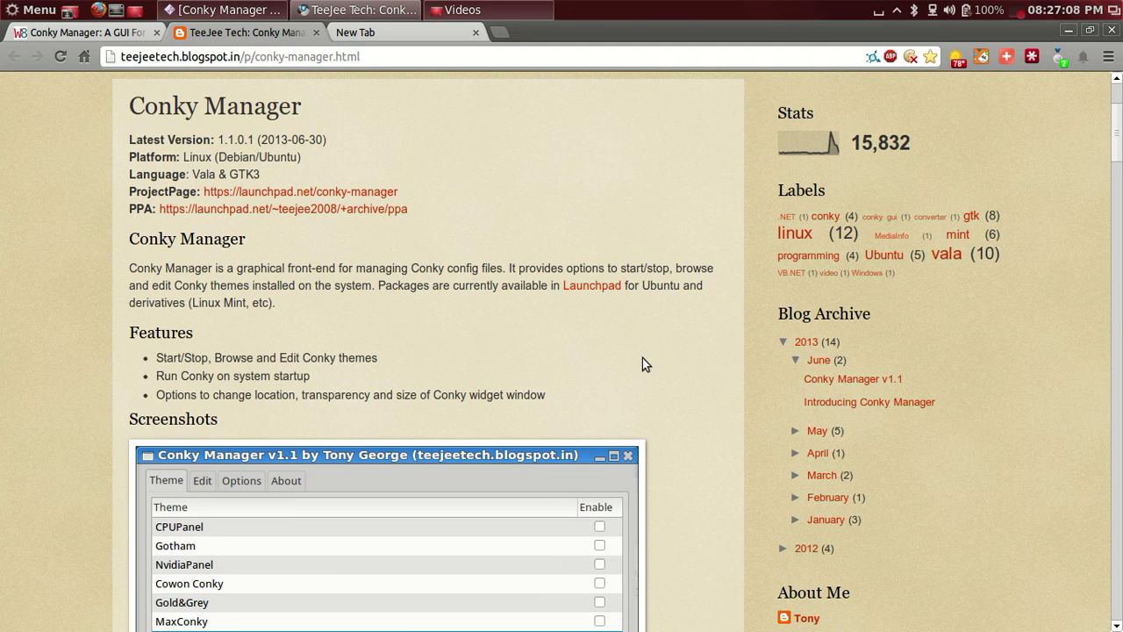
scroll(725, 290, "down", 5)
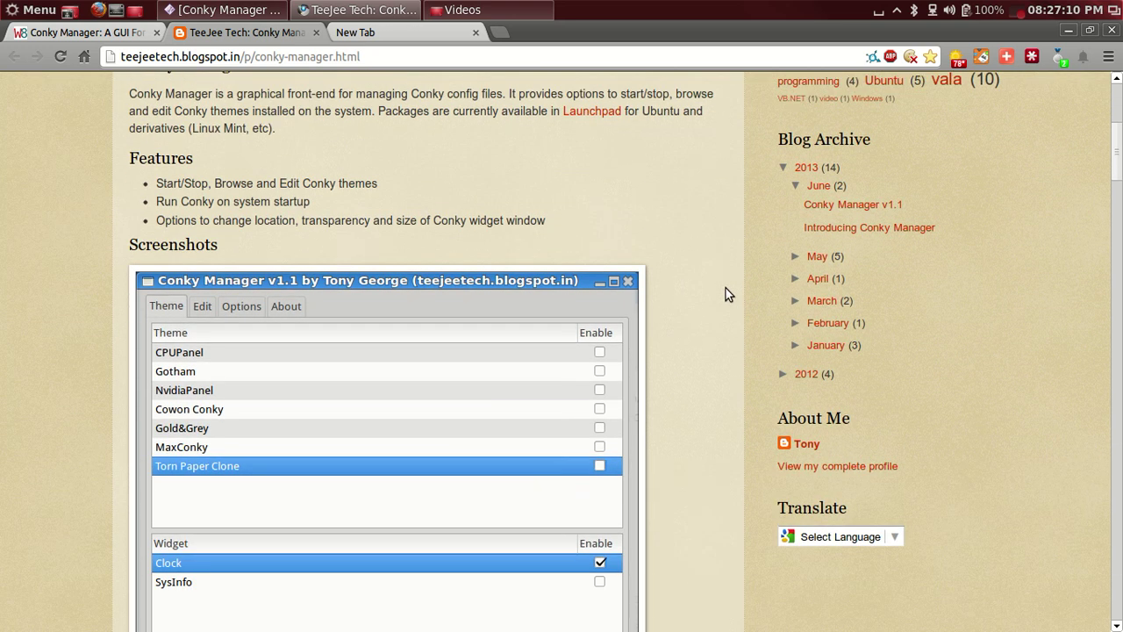
scroll(713, 302, "down", 7)
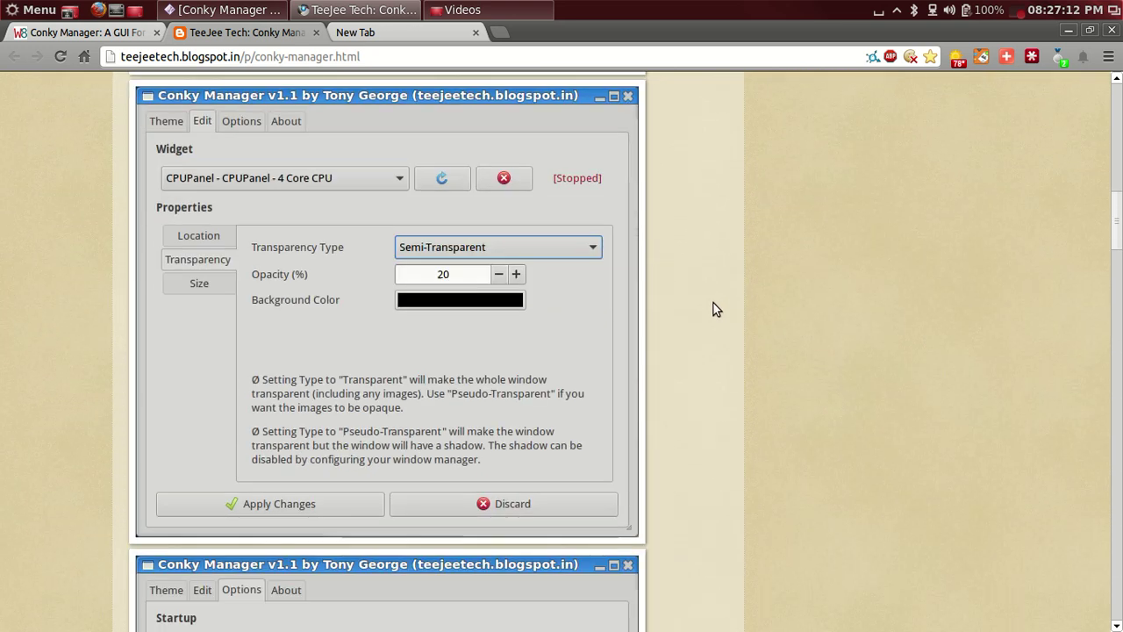
scroll(713, 312, "down", 1)
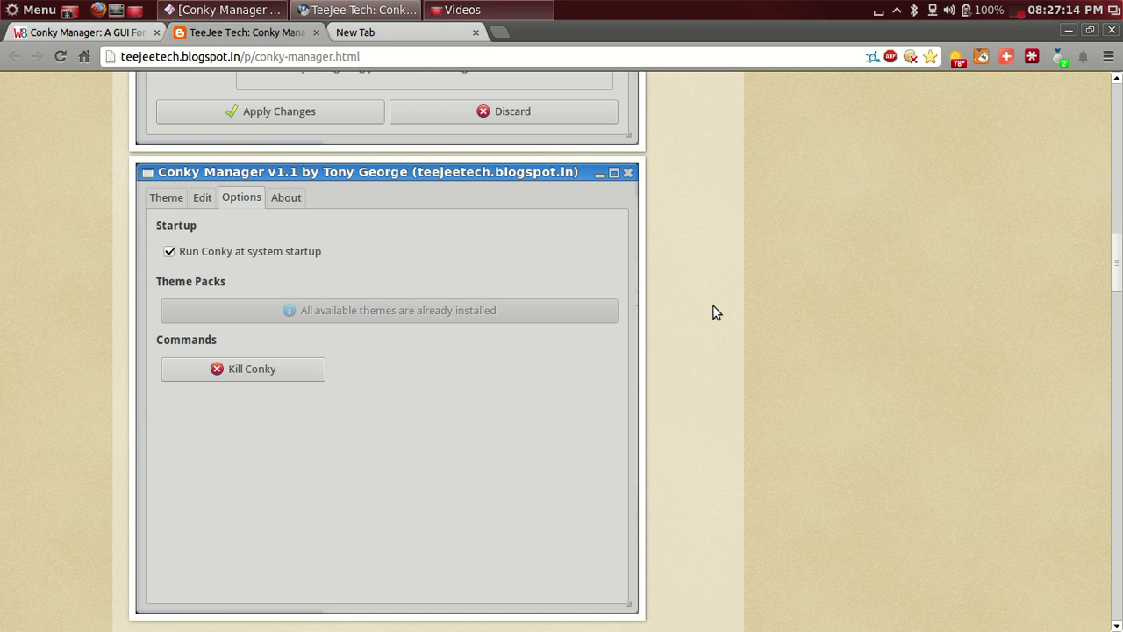
scroll(713, 307, "down", 6)
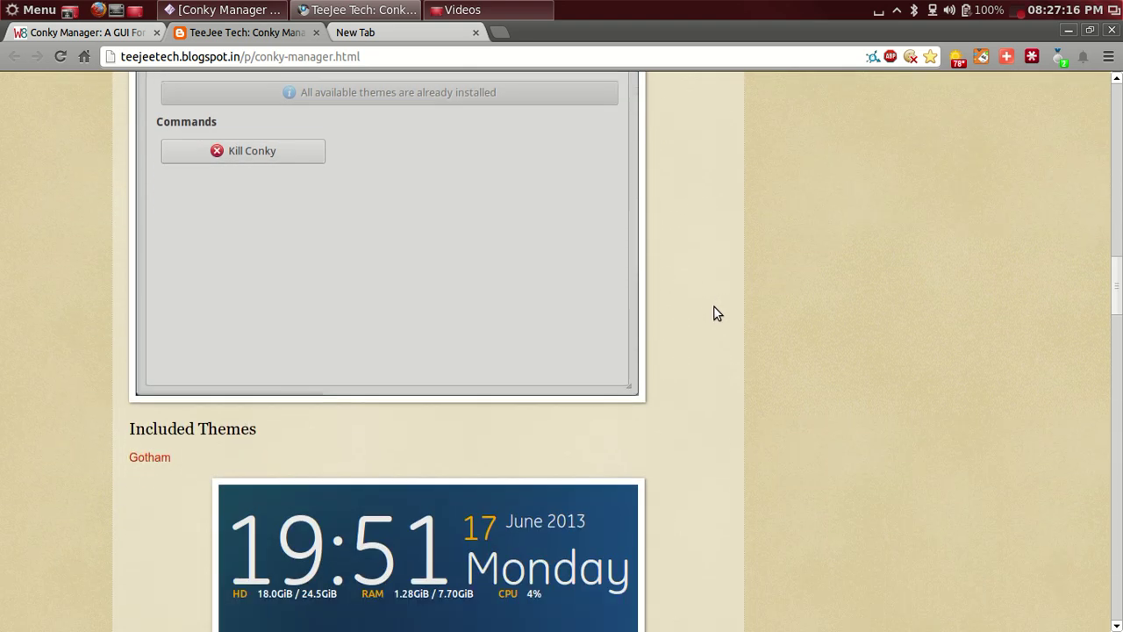
scroll(714, 307, "down", 2)
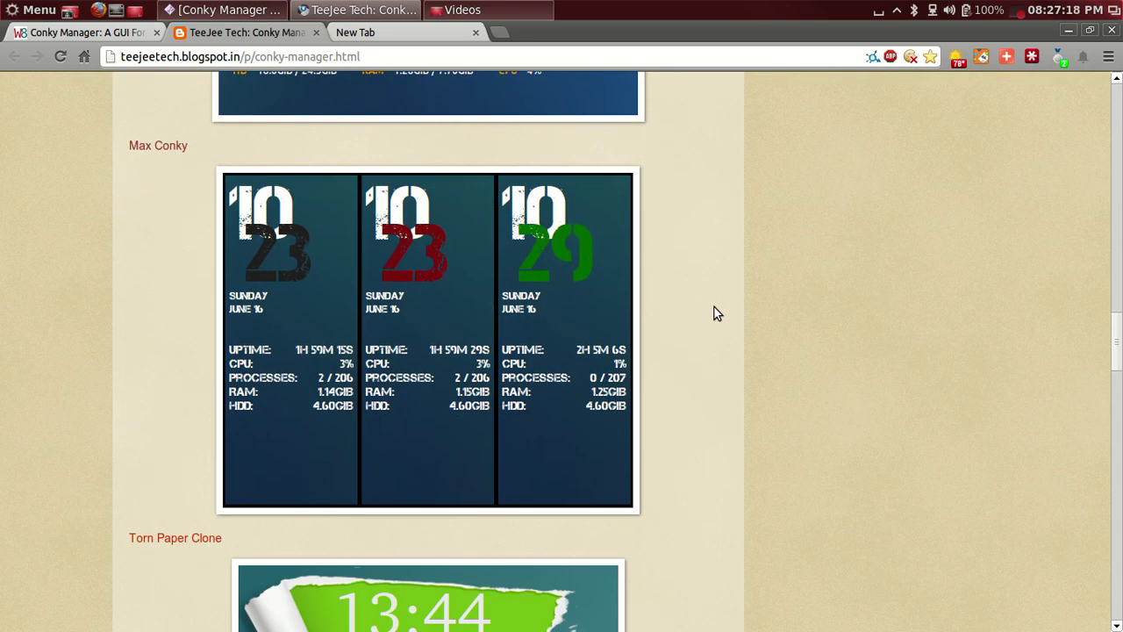
scroll(714, 307, "down", 2)
scroll(716, 307, "down", 2)
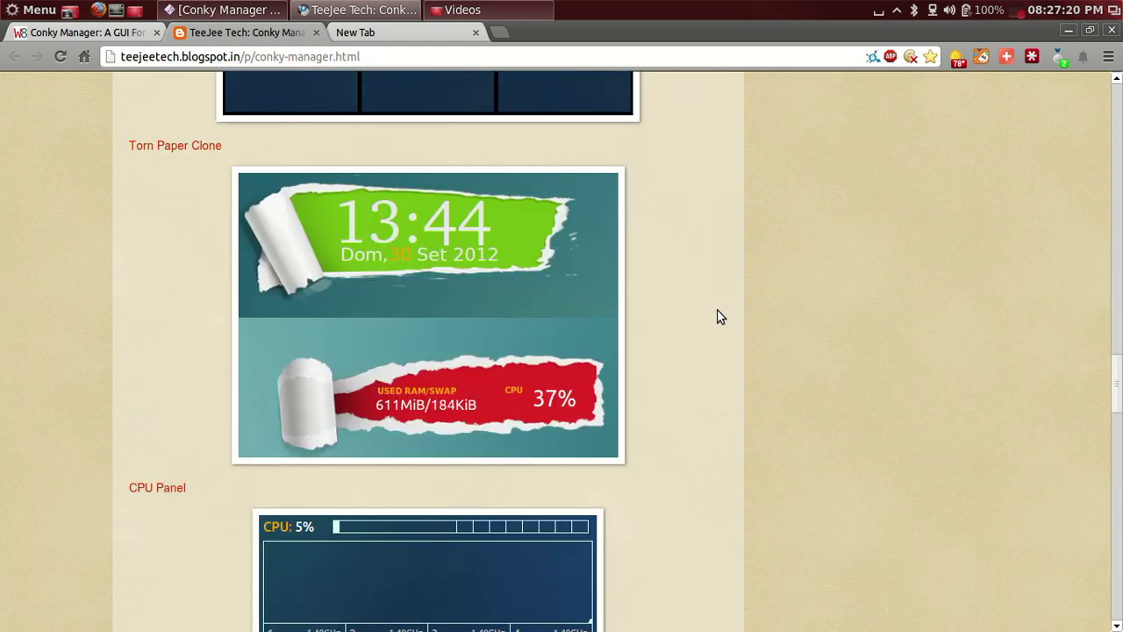
scroll(717, 309, "down", 3)
scroll(717, 309, "down", 2)
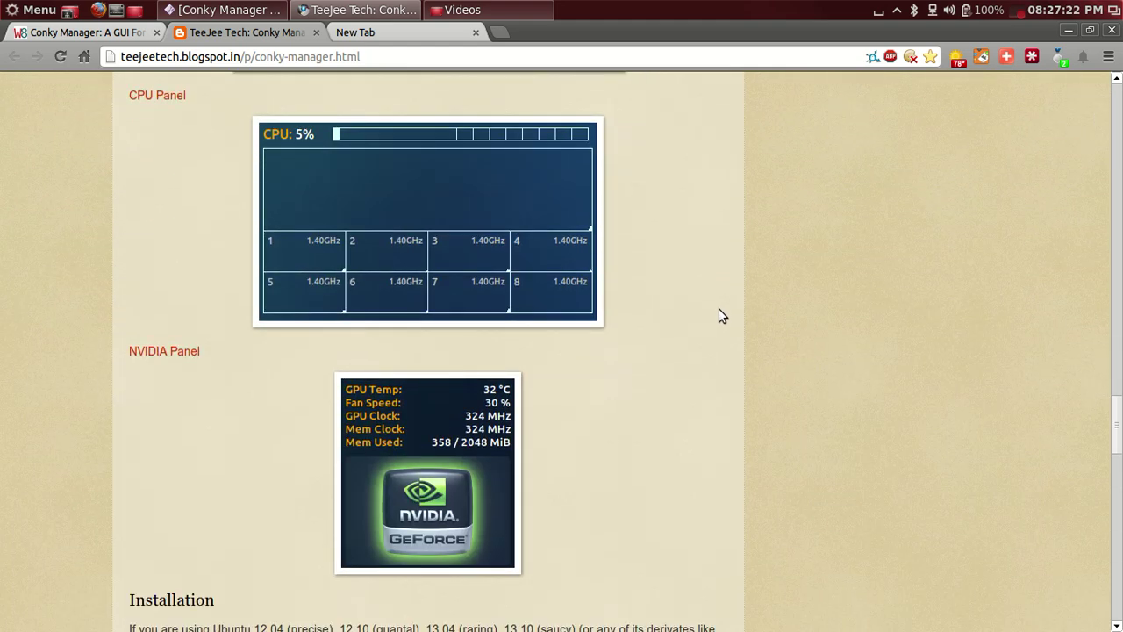
Step: Go back over the Max Conky and Gotham previews and the Conky Manager screenshots, returning to the features list
scroll(718, 308, "up", 6)
scroll(723, 316, "up", 2)
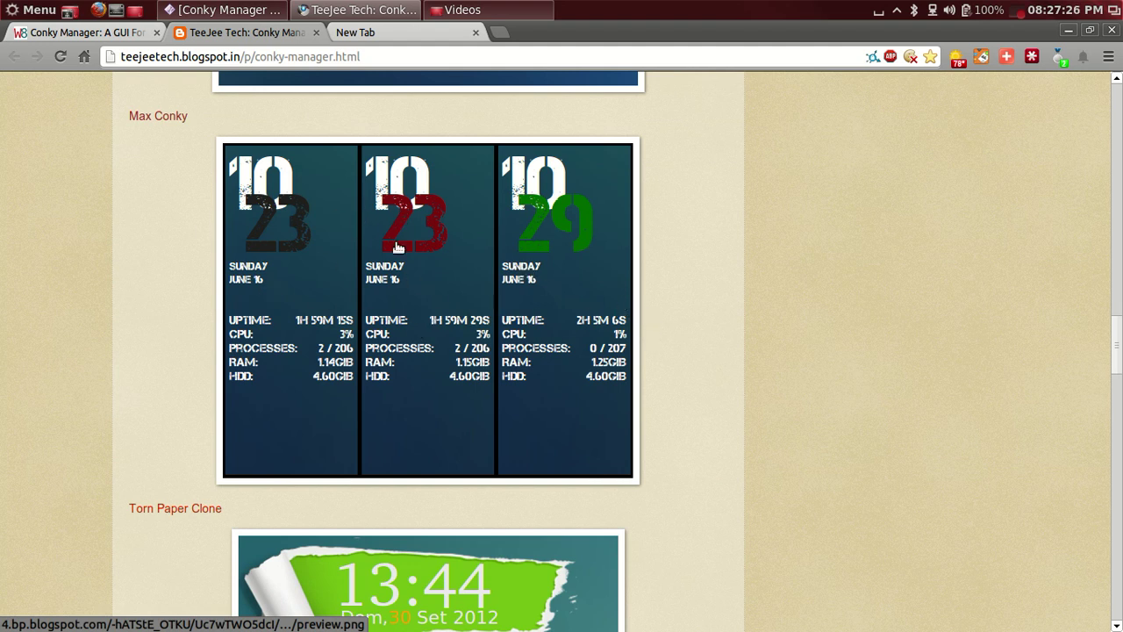
scroll(695, 321, "up", 2)
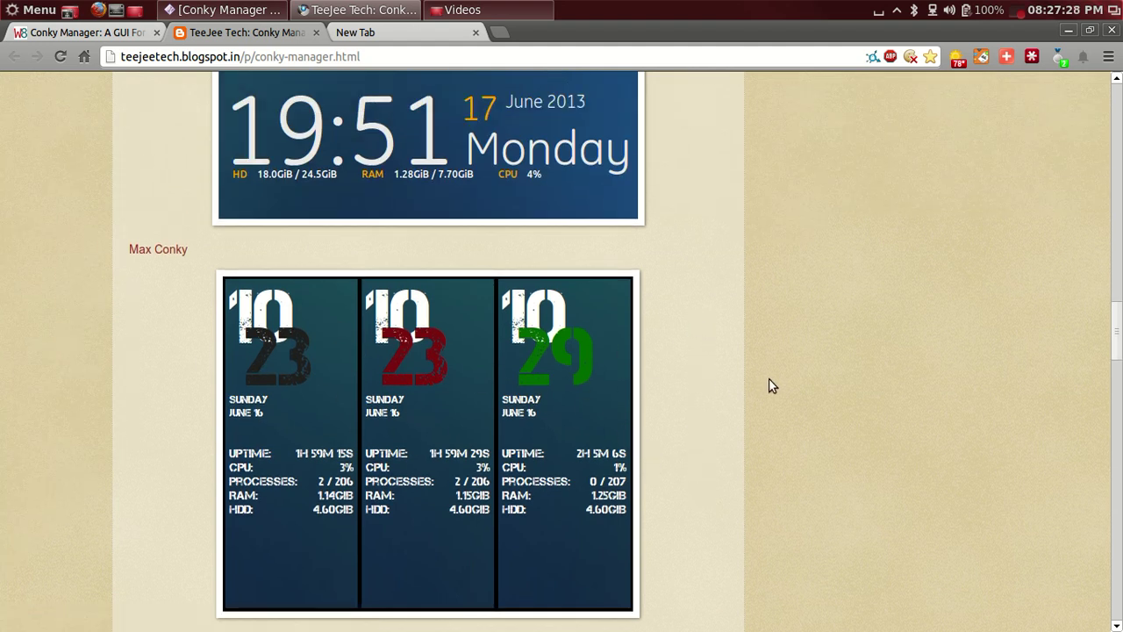
scroll(769, 378, "up", 7)
scroll(768, 377, "up", 12)
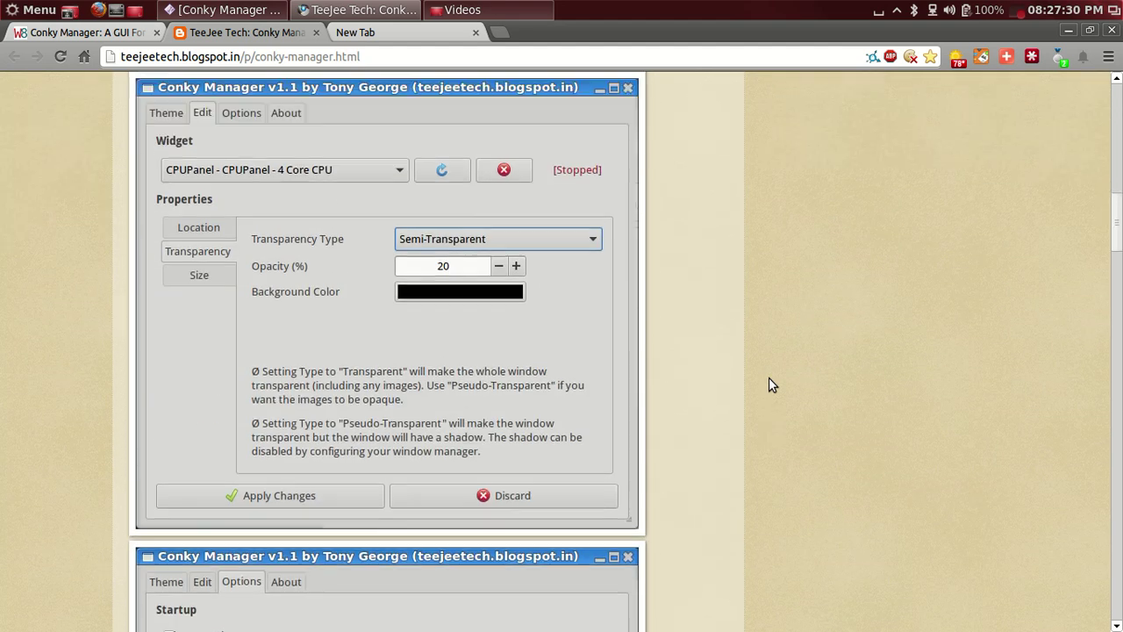
scroll(768, 377, "up", 3)
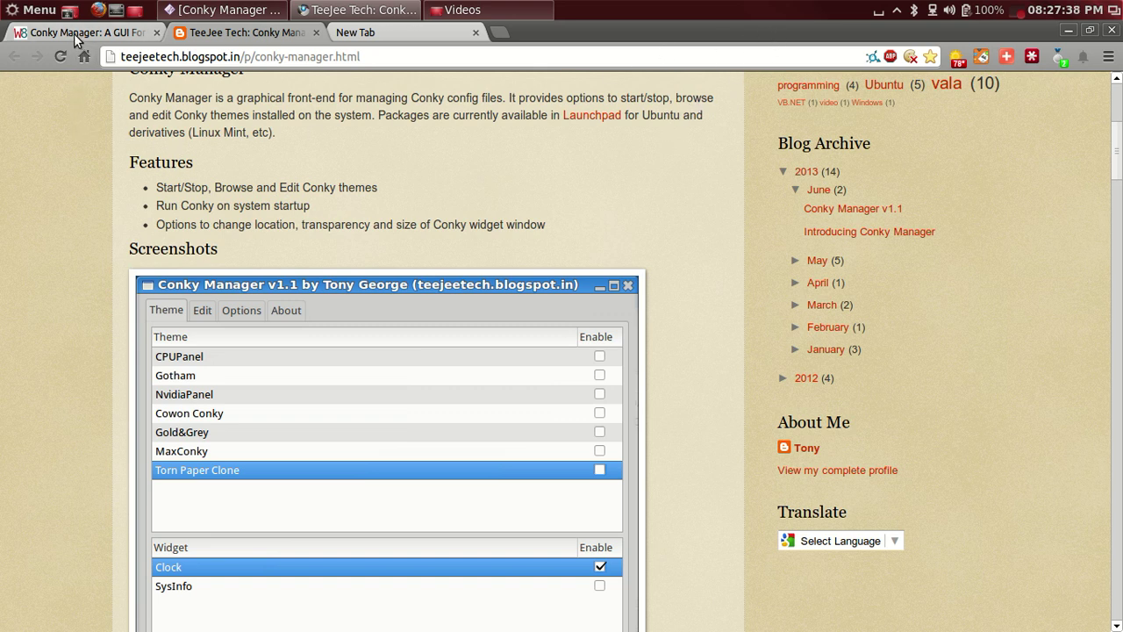
Step: Restore the browser to a smaller window, return to the page's header and minimise the browser to the desktop
double_click(634, 38)
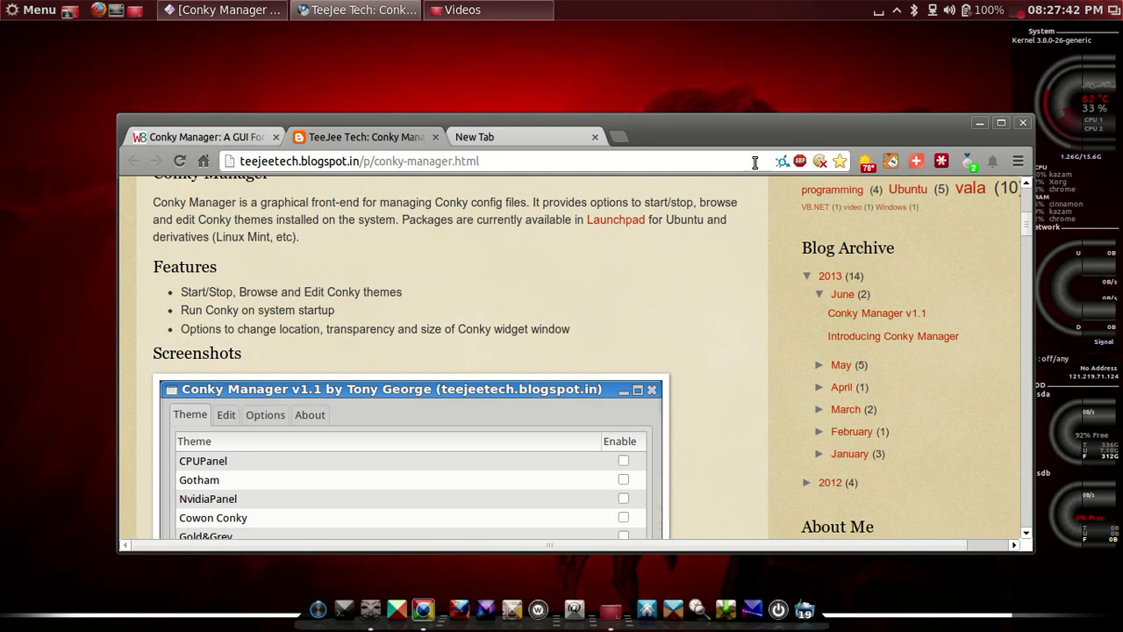
scroll(707, 299, "up", 7)
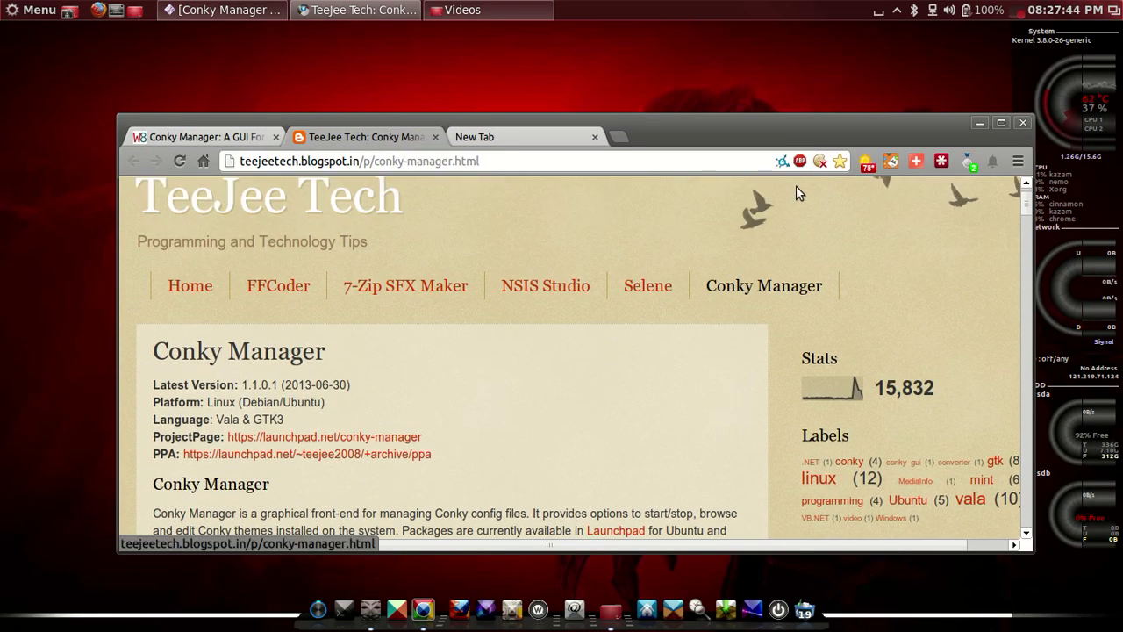
left_click_drag(822, 140, 793, 92)
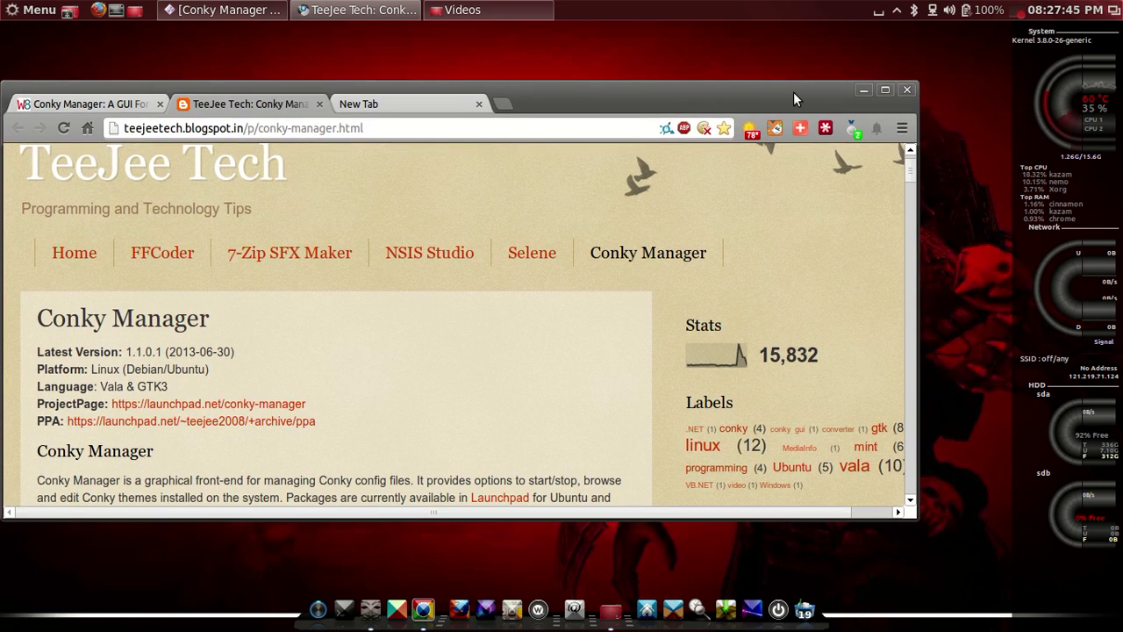
left_click(865, 90)
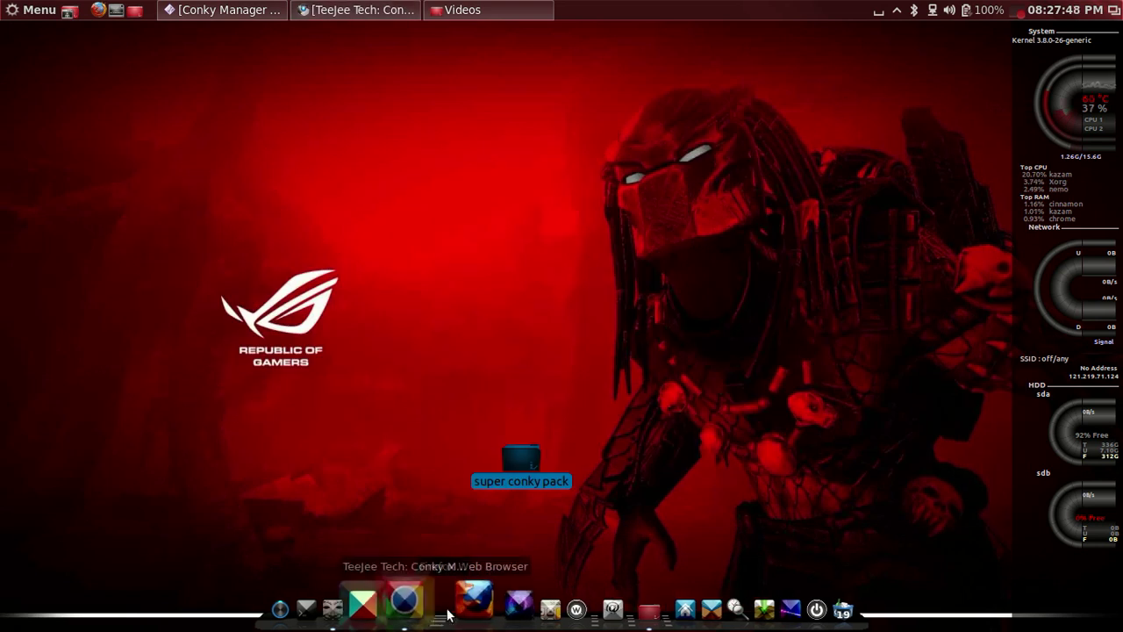
Step: Switch to Conky Manager, disable the conkyrc_arc_black widget and return to the start of the theme list
left_click(372, 608)
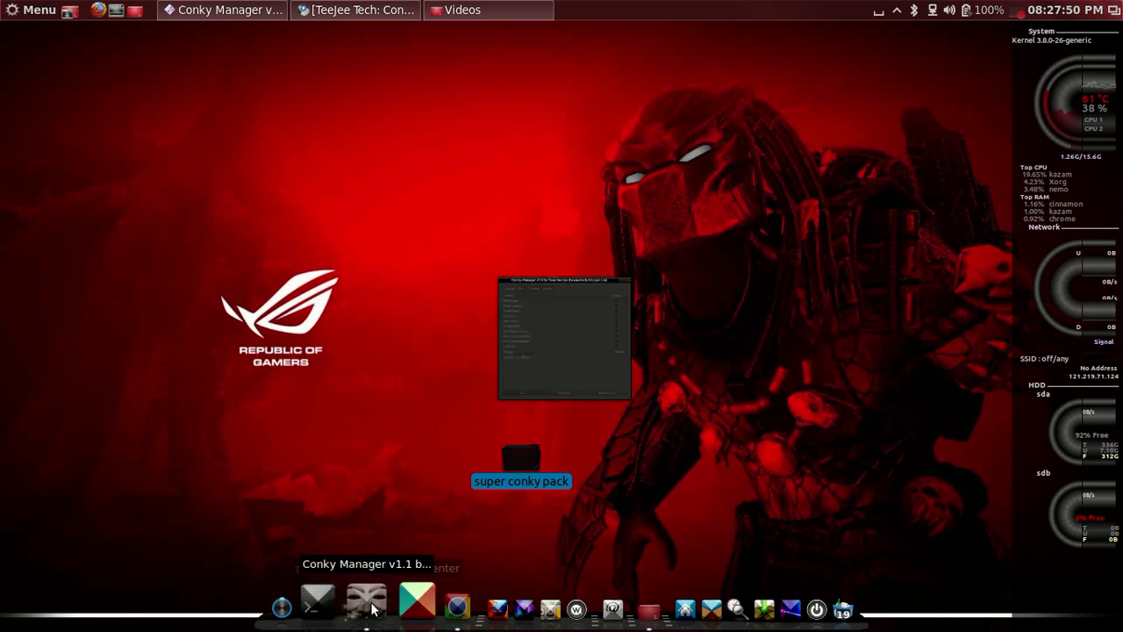
scroll(706, 298, "down", 3)
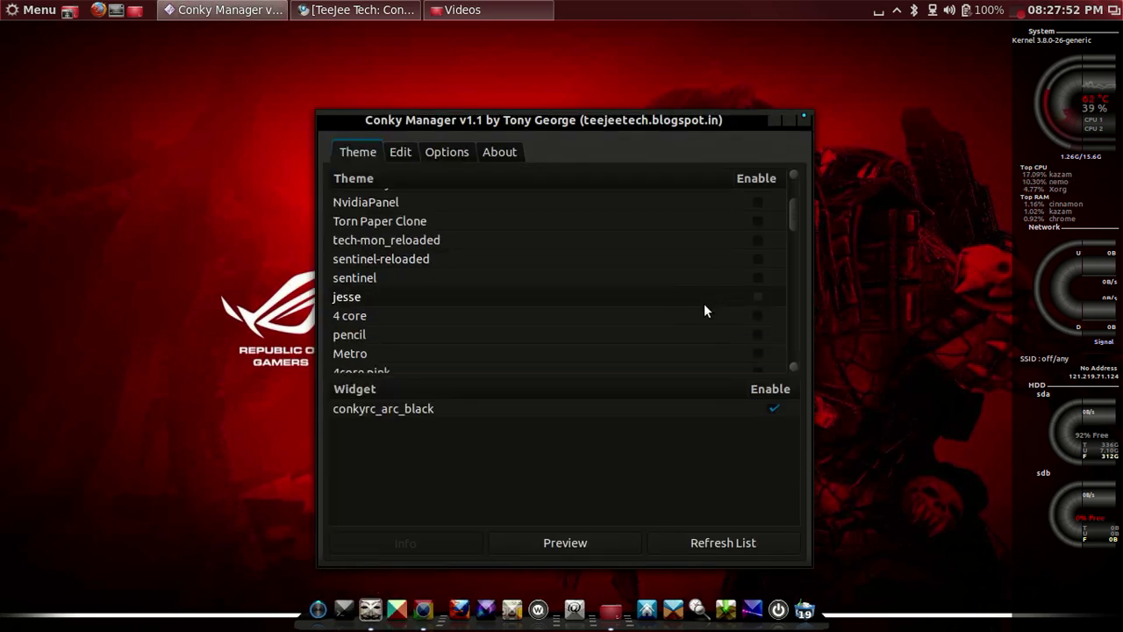
left_click(773, 408)
scroll(627, 329, "up", 3)
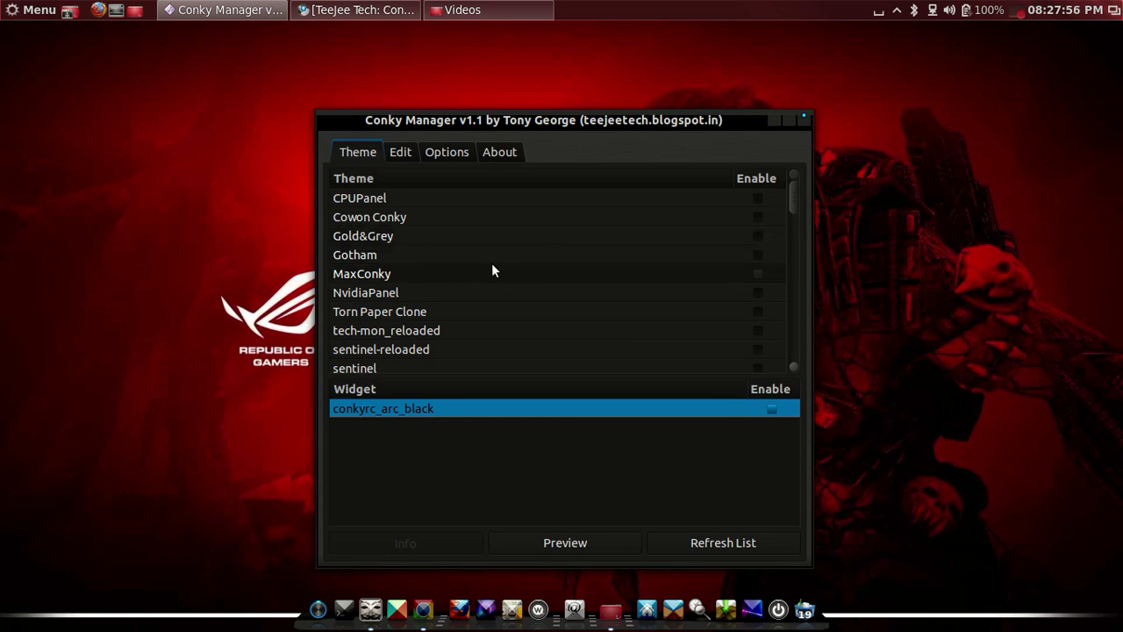
Step: Enable the MaxConky theme to preview it, and switch off its Black & White, Green & White and Red & White widgets
left_click(755, 270)
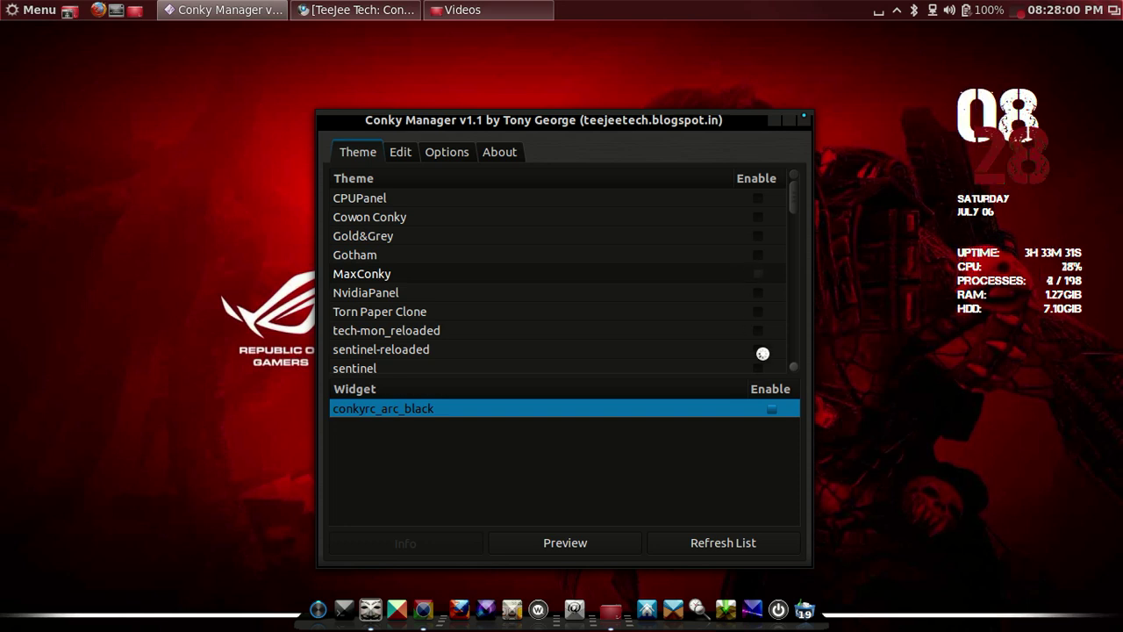
left_click(771, 410)
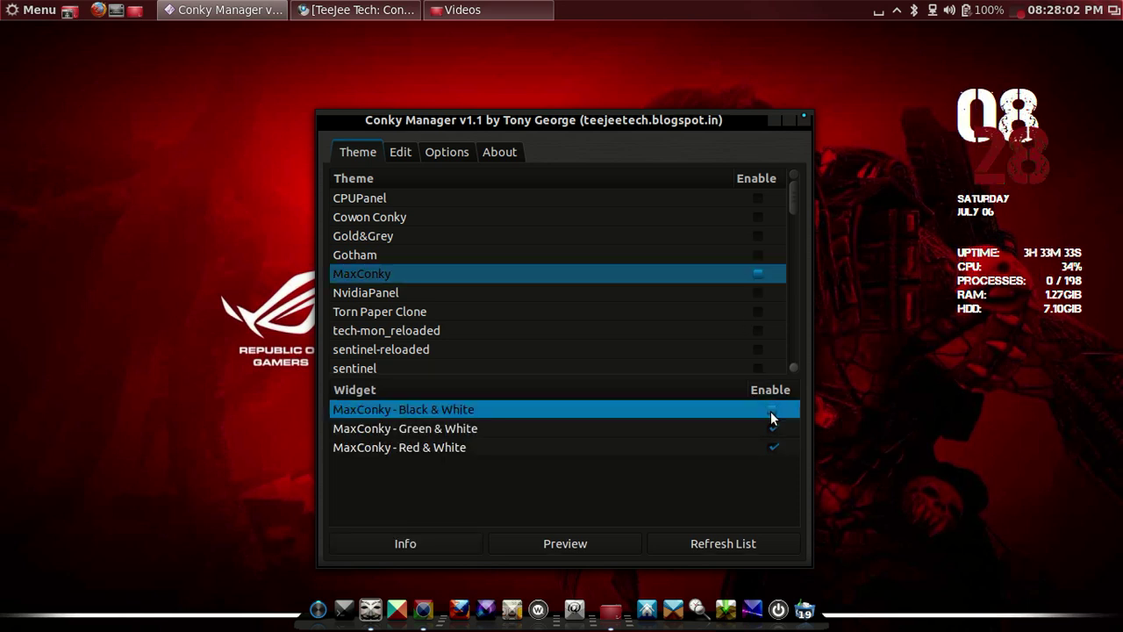
left_click(773, 432)
left_click(773, 446)
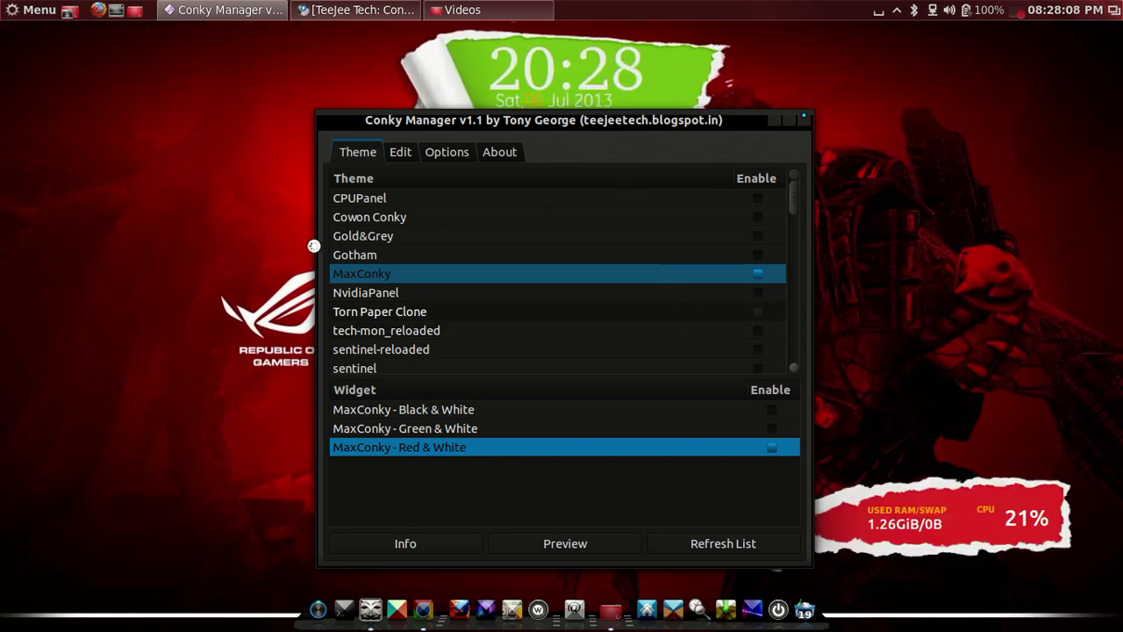
Step: Move Conky Manager away from the torn-paper clock and disable the Torn Paper Clone theme
mouse_move(561, 123)
left_mouse_down()
mouse_move(246, 215)
mouse_move(181, 264)
mouse_move(495, 107)
left_mouse_up()
left_click(684, 296)
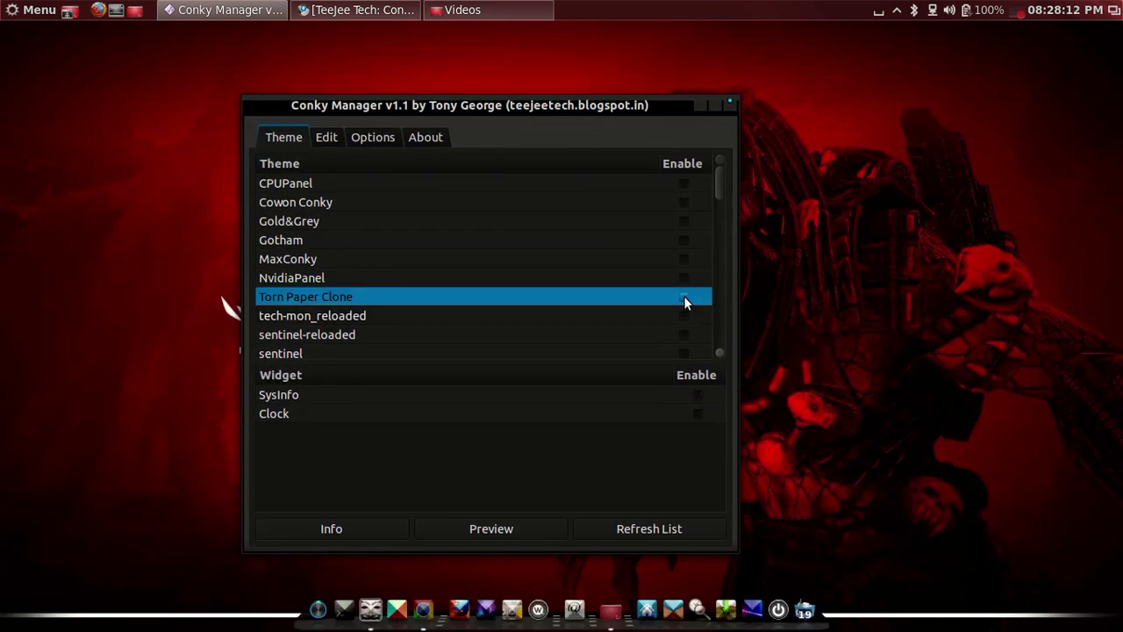
Step: Enable the sentinel-reloaded theme to preview it, move Conky Manager clear of it and disable the theme again
scroll(491, 289, "down", 2)
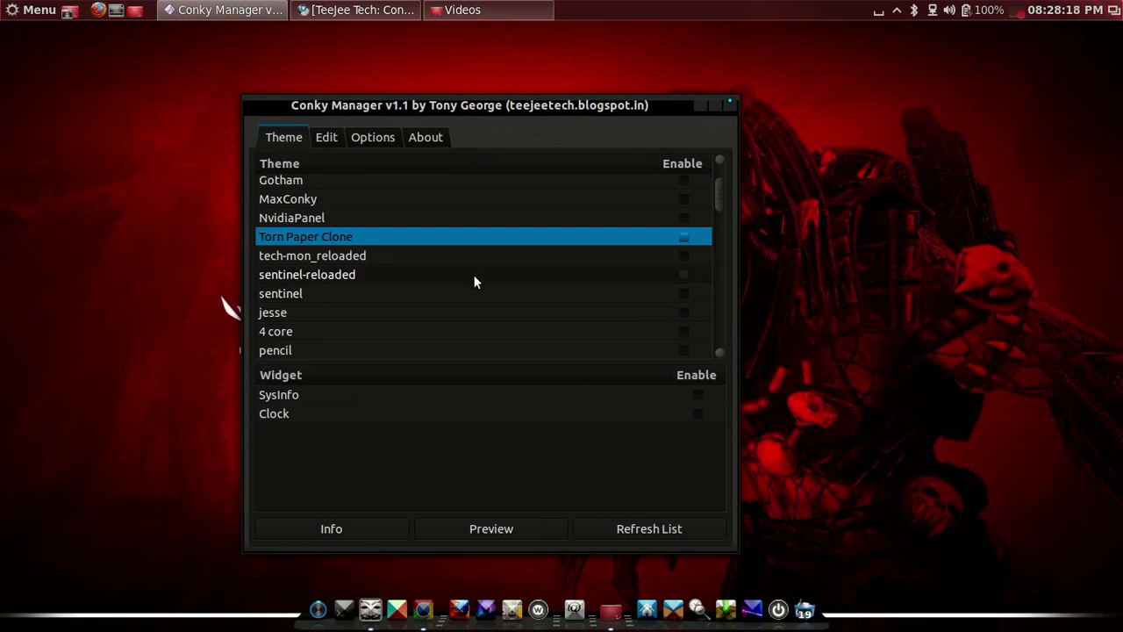
left_click(474, 277)
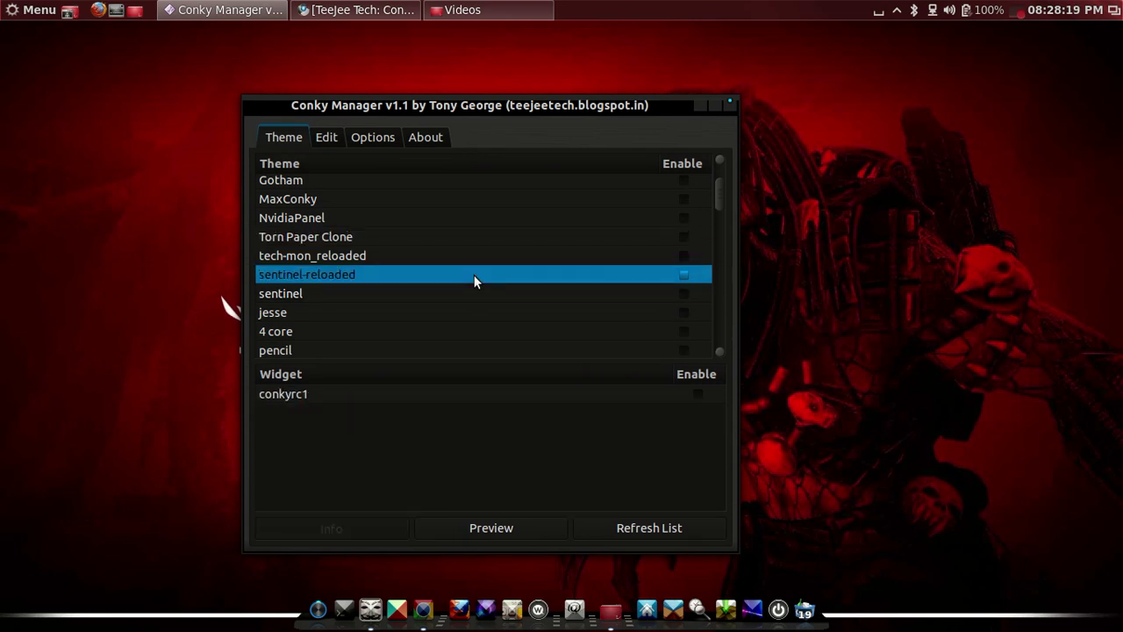
left_click(686, 276)
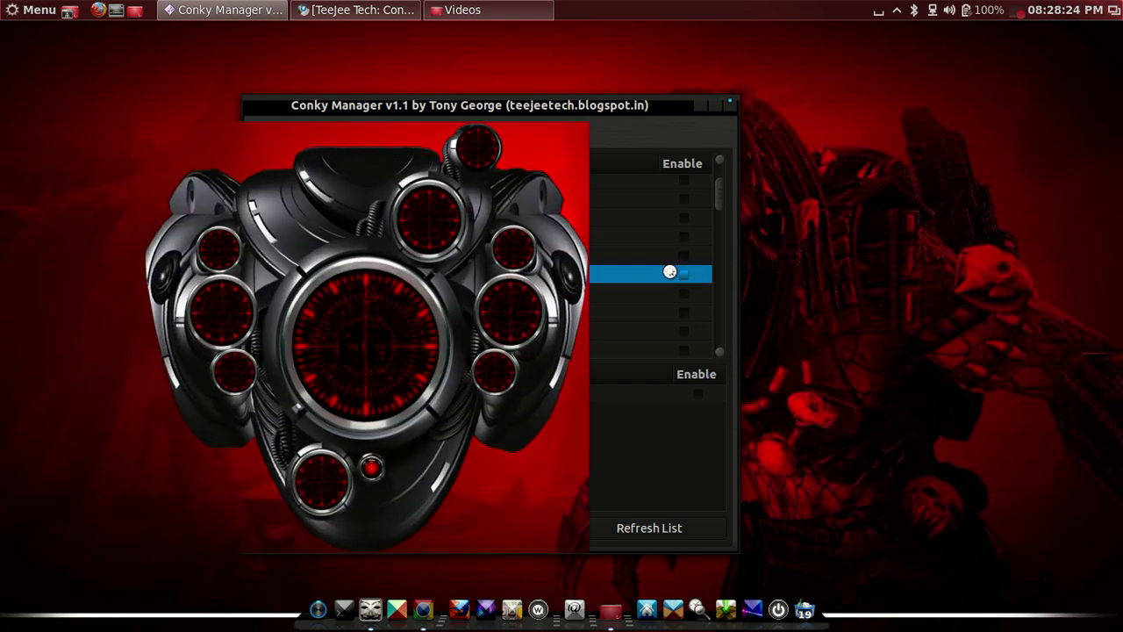
left_click_drag(581, 152, 714, 197)
left_click(815, 320)
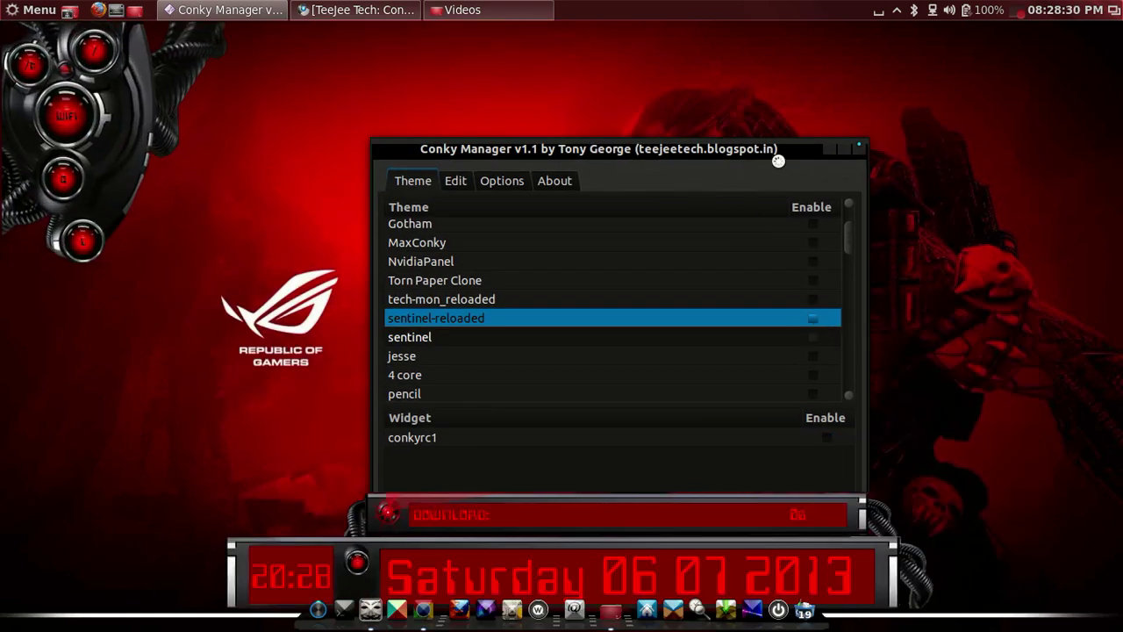
Step: Minimise Conky Manager to view the sentinel theme on the desktop, restore the window and disable that theme
left_click(829, 149)
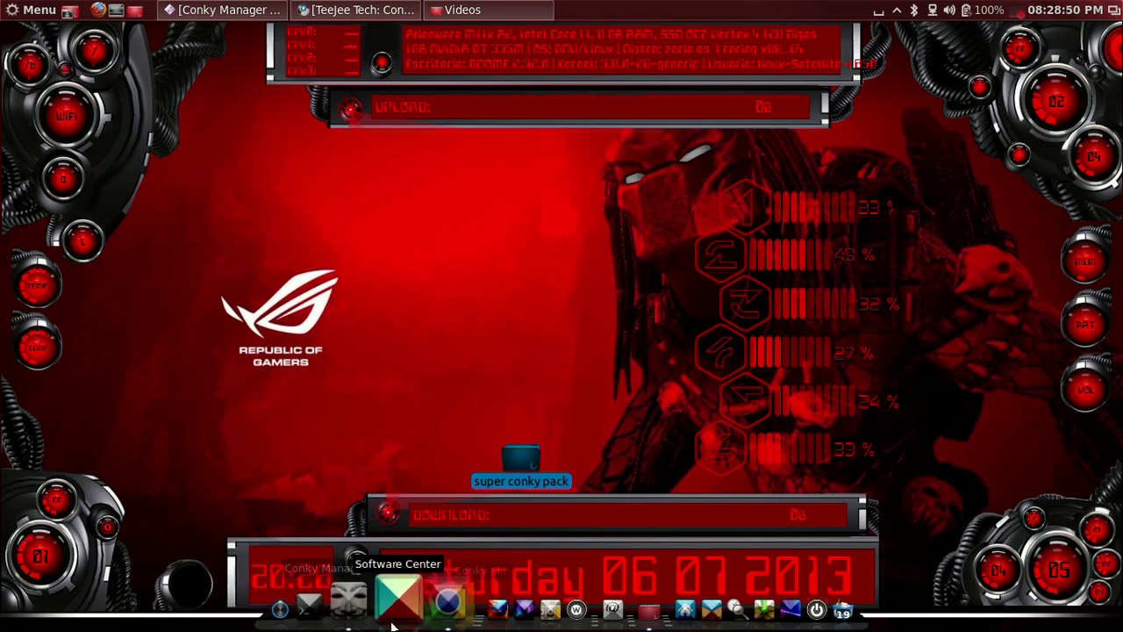
left_click(349, 602)
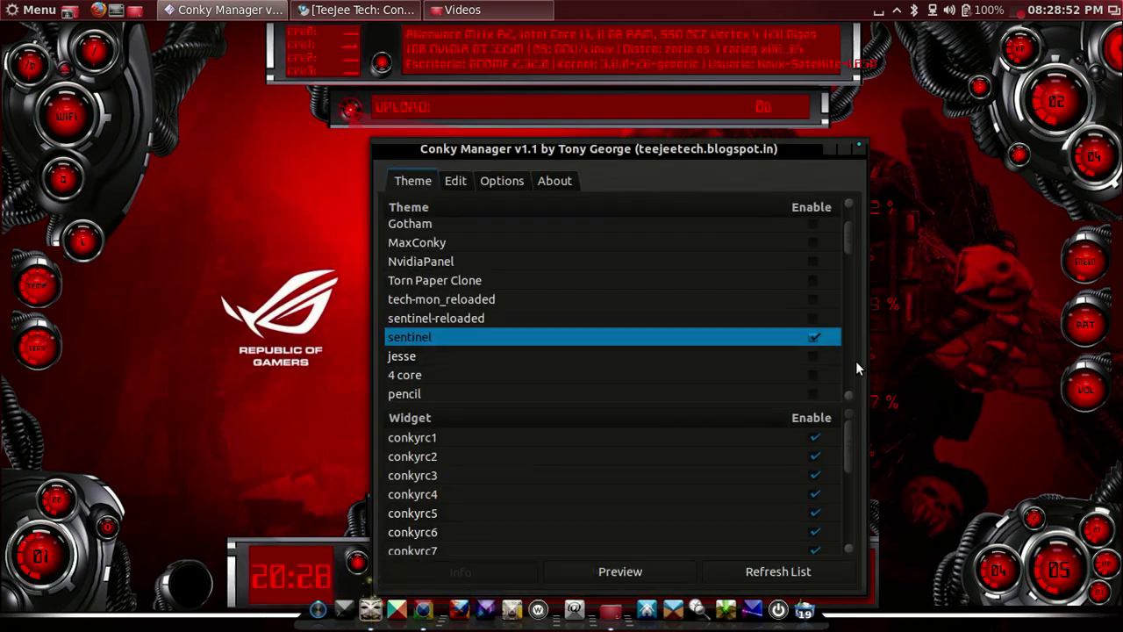
left_click(814, 338)
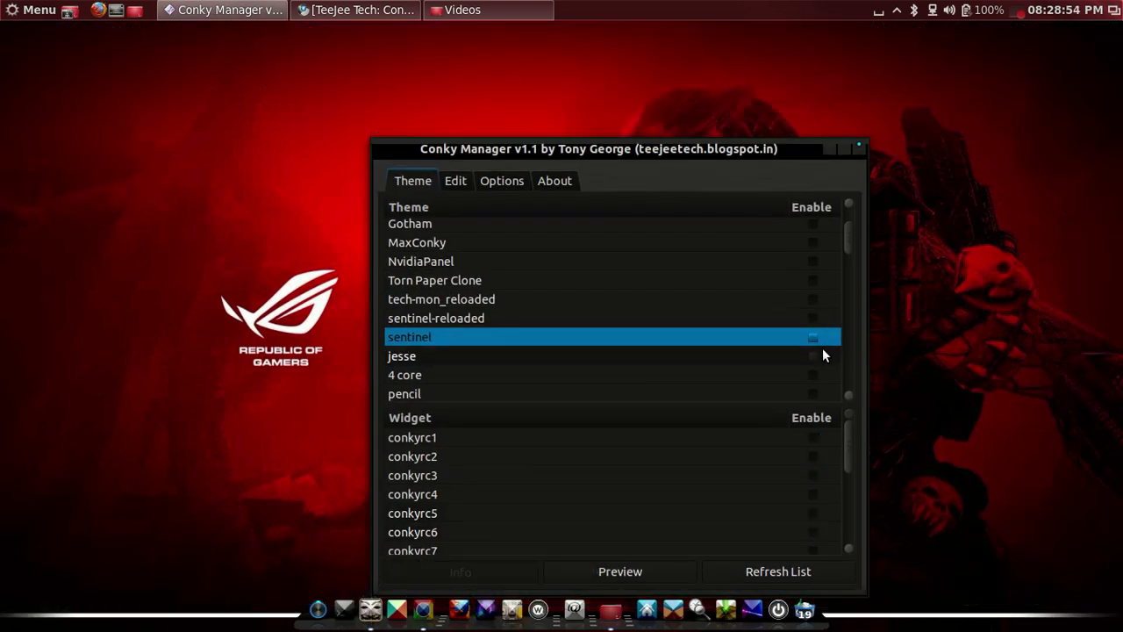
Step: Enable the 4 core theme, move Conky Manager away from its desktop gauges and disable the theme again
scroll(822, 347, "down", 1)
left_click(810, 318)
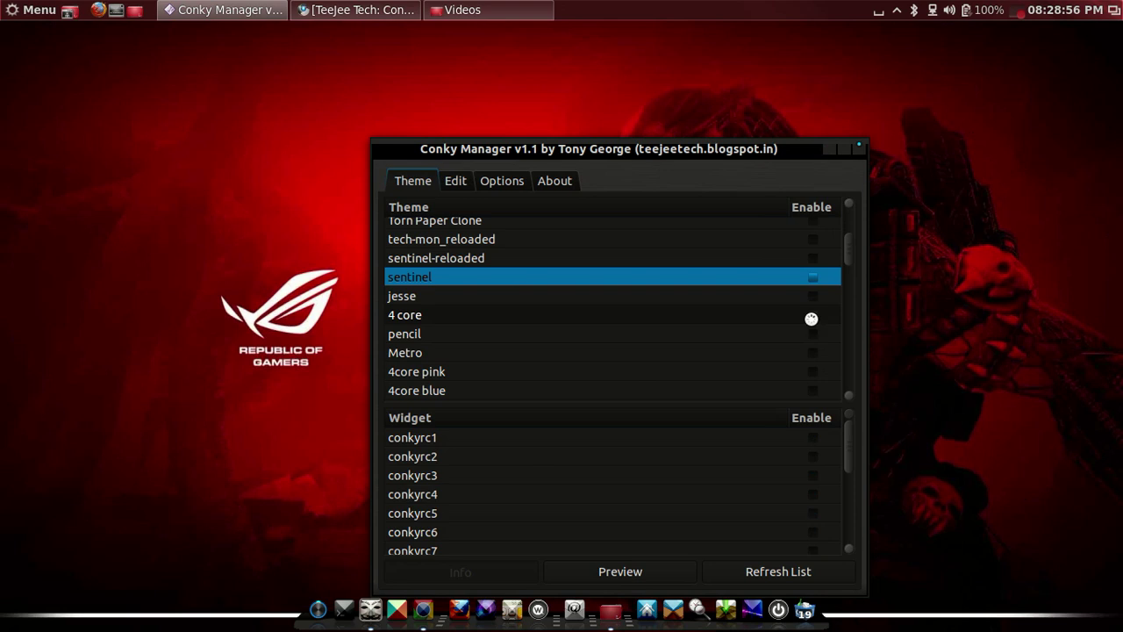
left_click_drag(739, 149, 541, 132)
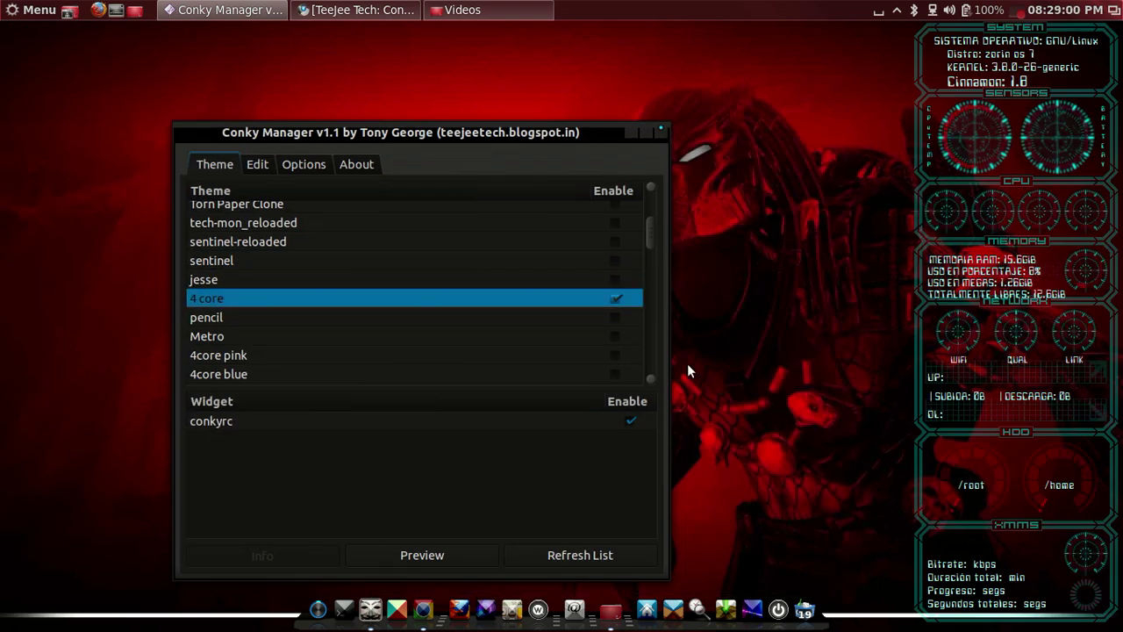
left_click(618, 301)
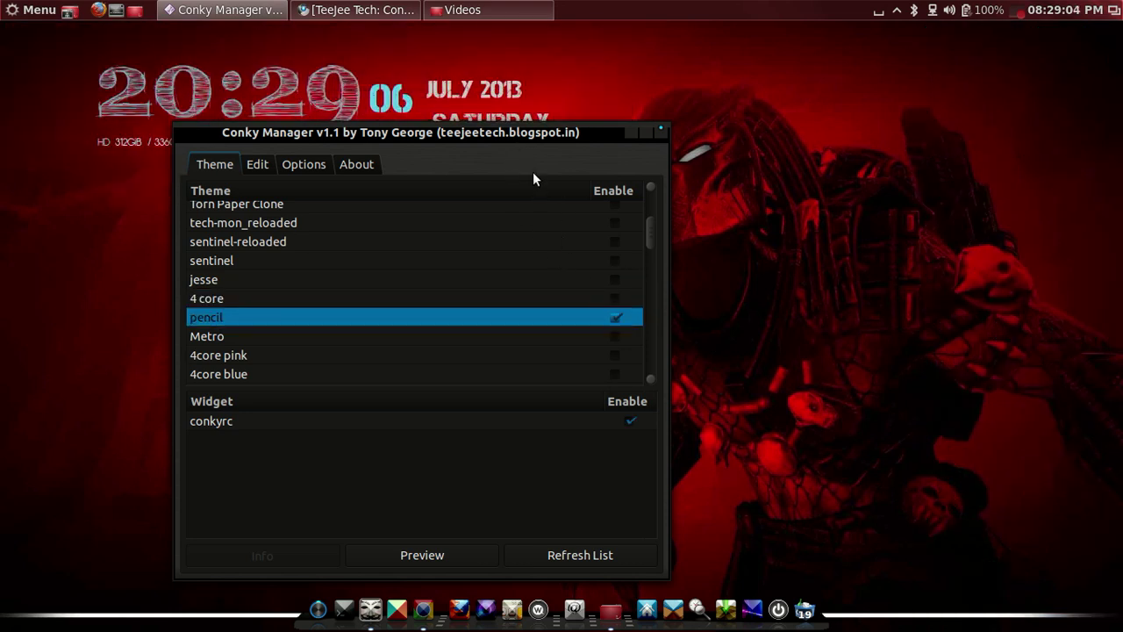
Step: Move Conky Manager clear of the hand-drawn clock and disable the pencil theme
left_click_drag(526, 132, 746, 298)
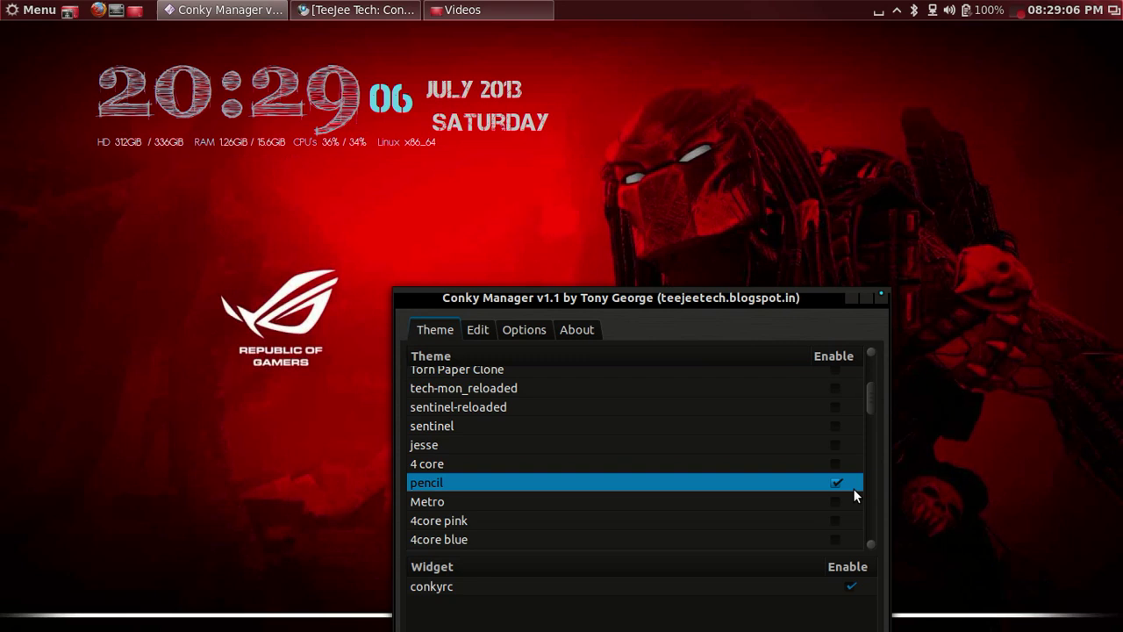
left_click(838, 483)
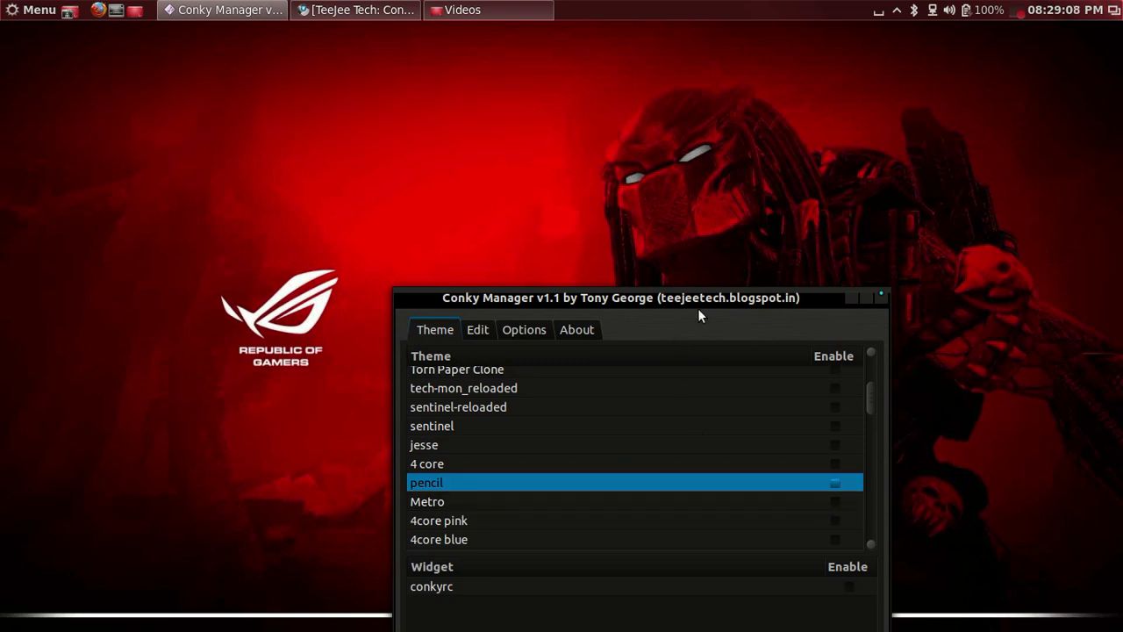
Step: Move Conky Manager back up the desktop, preview the 4core pink theme and close the preview
mouse_move(704, 298)
left_mouse_down()
mouse_move(666, 267)
mouse_move(647, 109)
left_mouse_up()
left_click(733, 472)
left_click(515, 524)
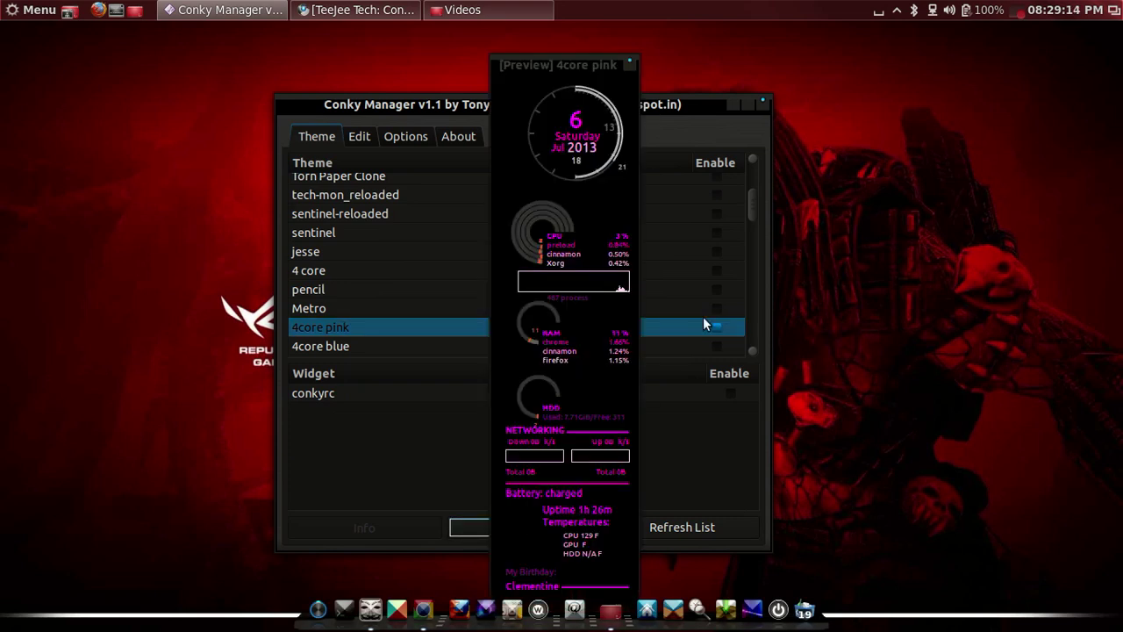
left_click(628, 64)
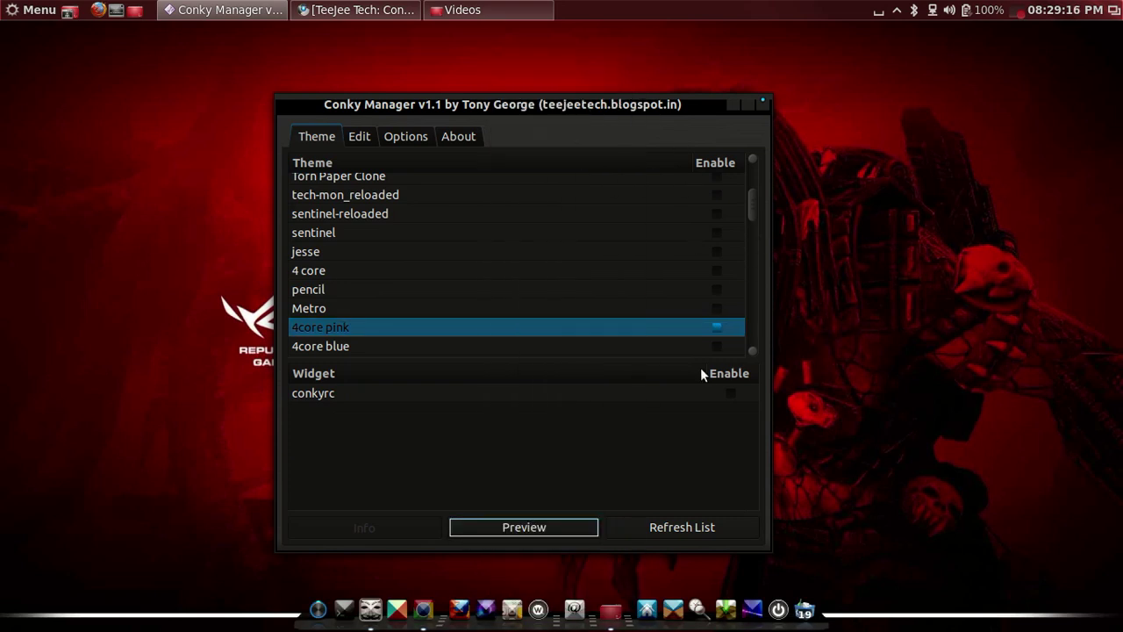
Step: Preview the 4core blue theme listed above arcblack and close the preview
left_click(752, 350)
left_click(627, 330)
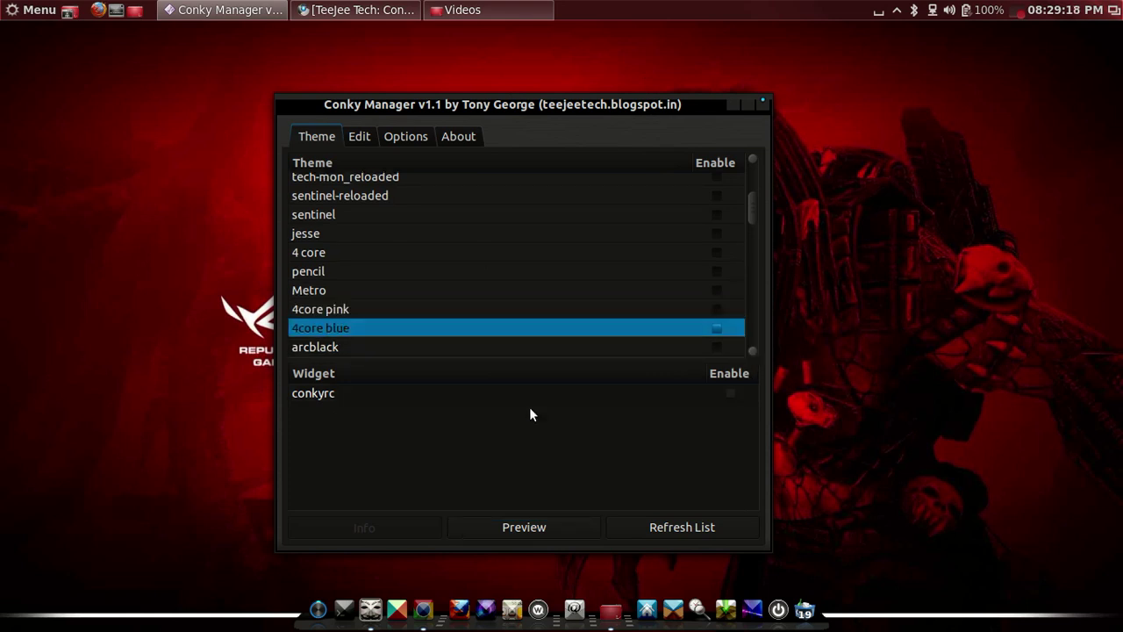
left_click(496, 529)
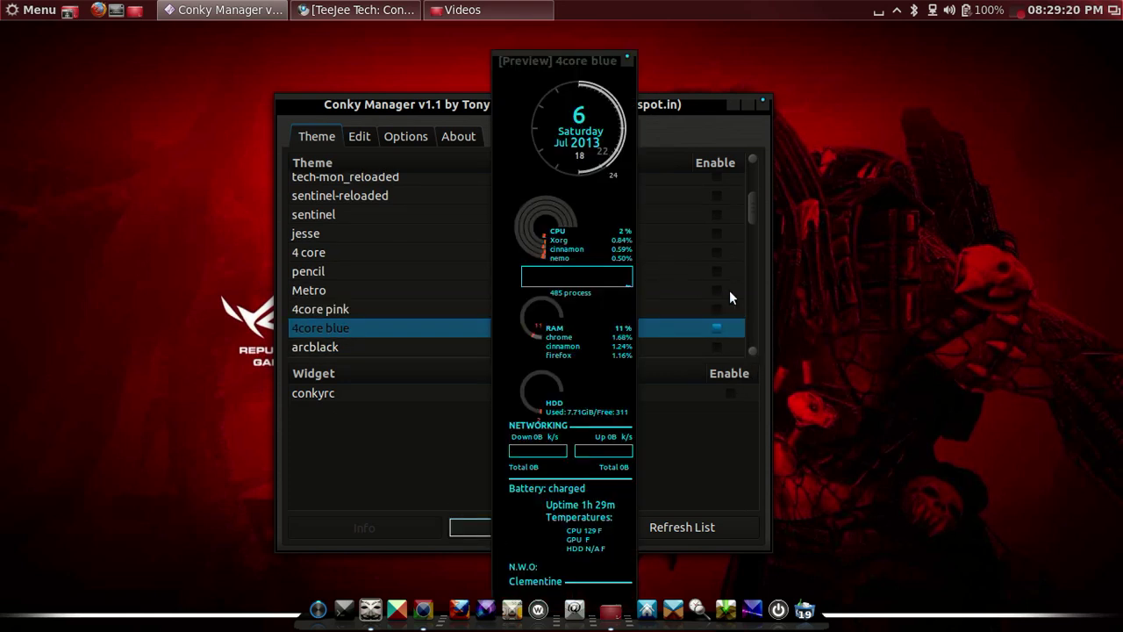
left_click(627, 58)
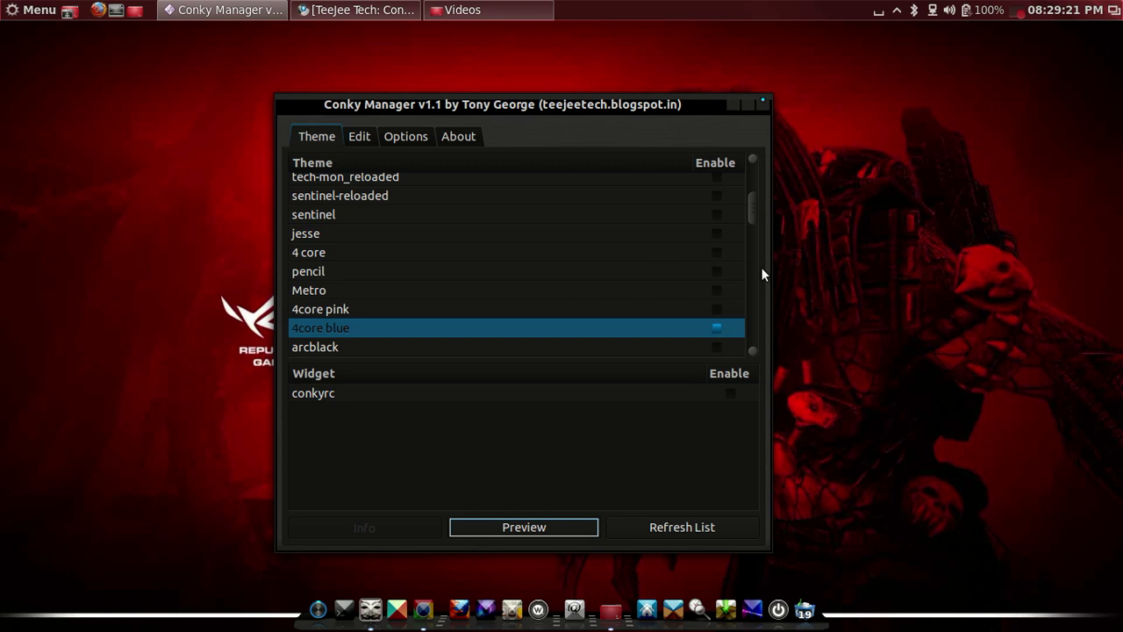
Step: Preview the arcblack theme, close the preview, and briefly enable the theme on the desktop before disabling it again
left_click(748, 351)
left_click(749, 351)
left_click(584, 311)
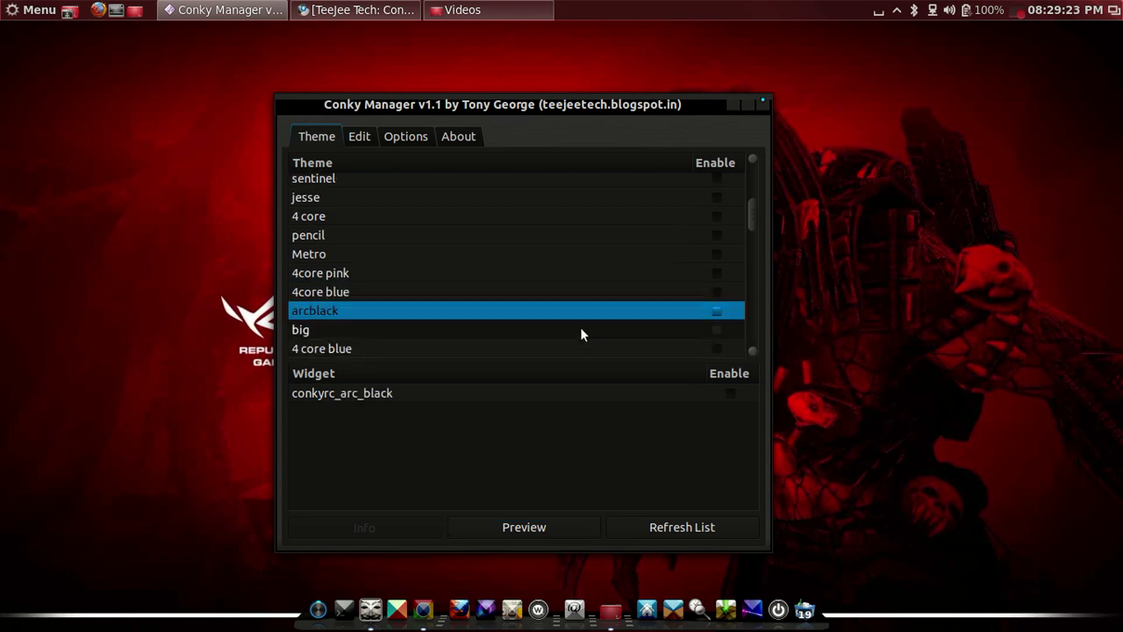
left_click(508, 537)
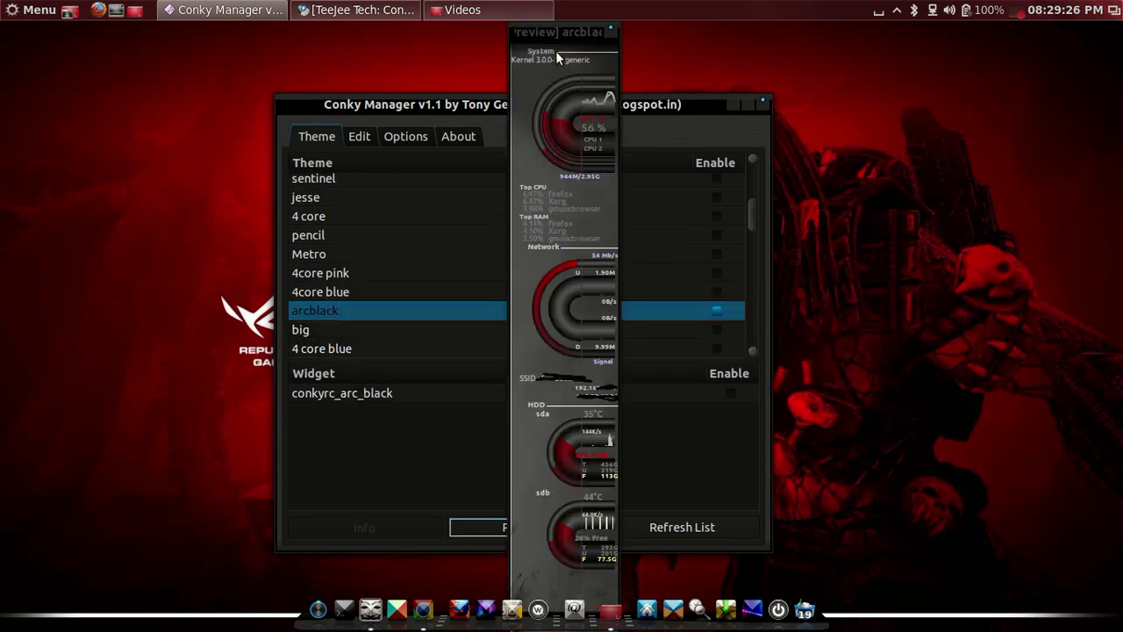
left_click(610, 29)
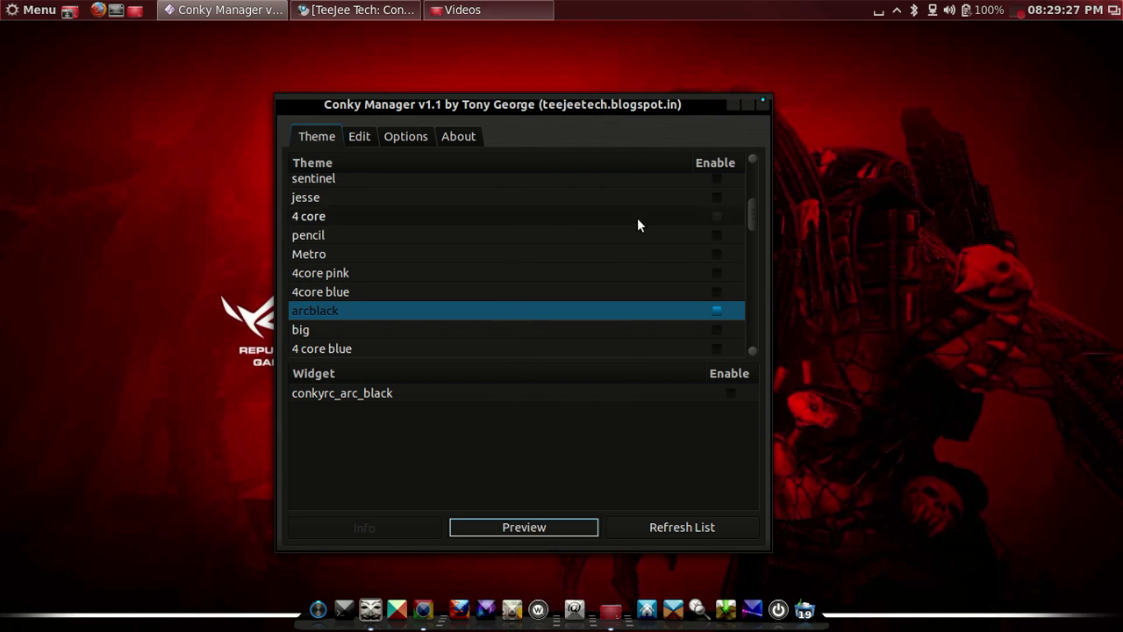
left_click(718, 312)
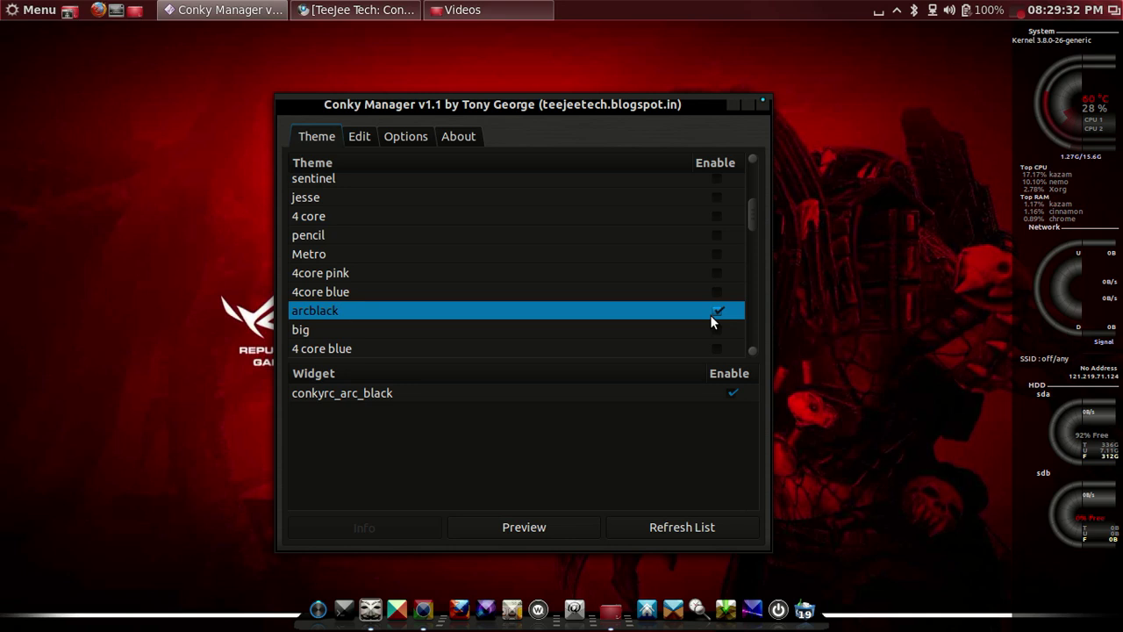
left_click(716, 313)
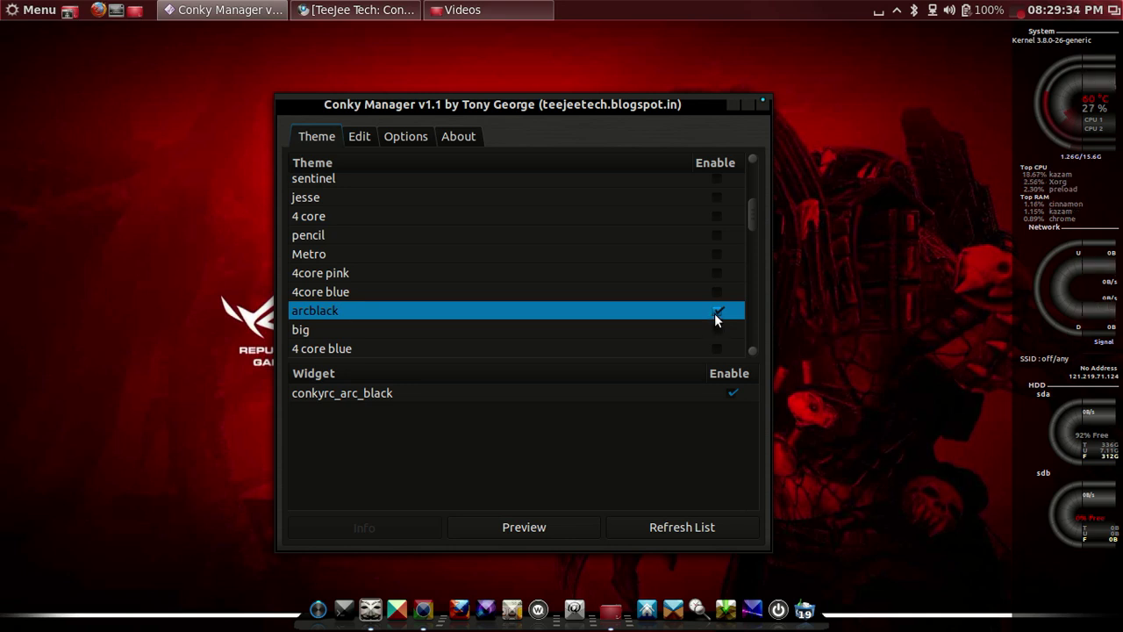
Step: Preview the big theme, close the preview and select the 4 core blue theme
left_click(592, 333)
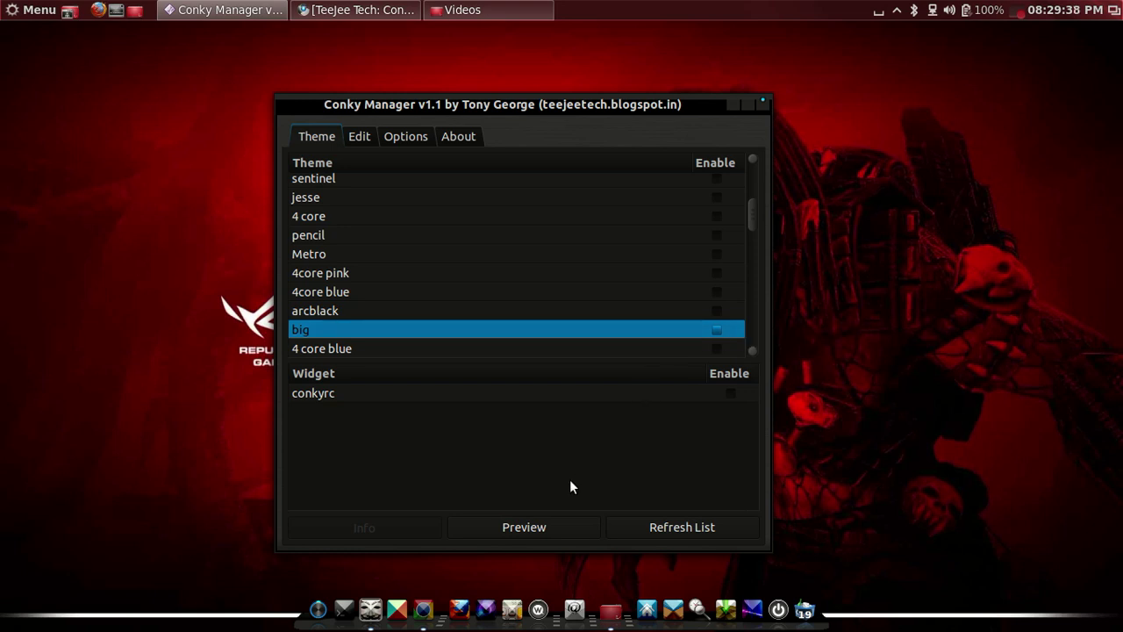
left_click(546, 526)
left_click(681, 162)
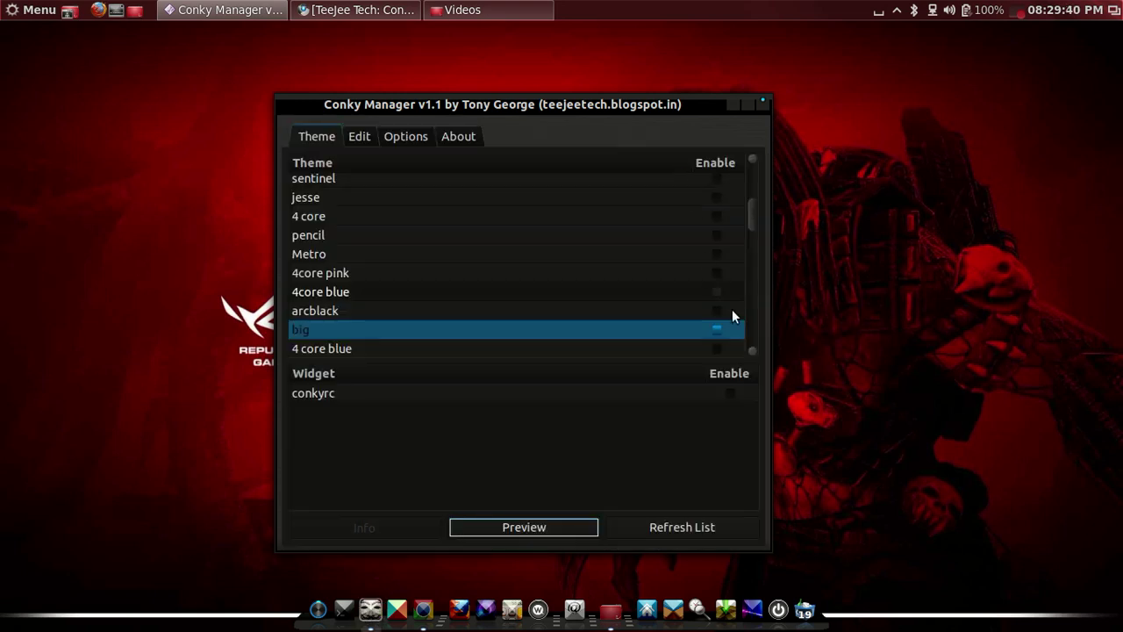
left_click(718, 348)
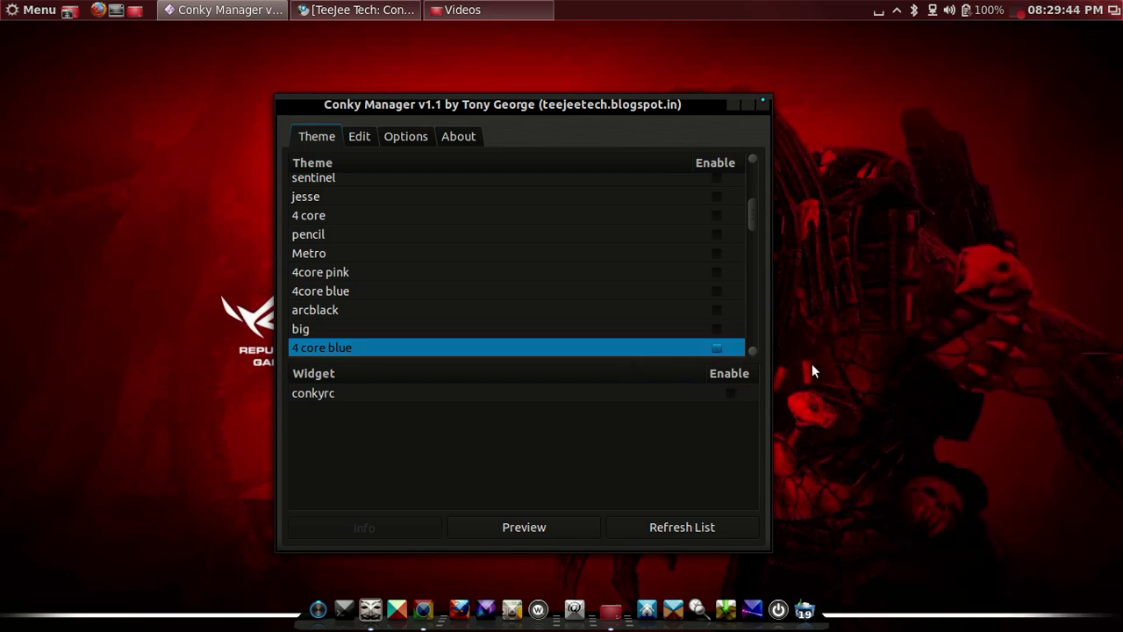
Step: Preview the clock & data theme in its own window and close the preview
scroll(751, 352, "down", 3)
left_click(566, 309)
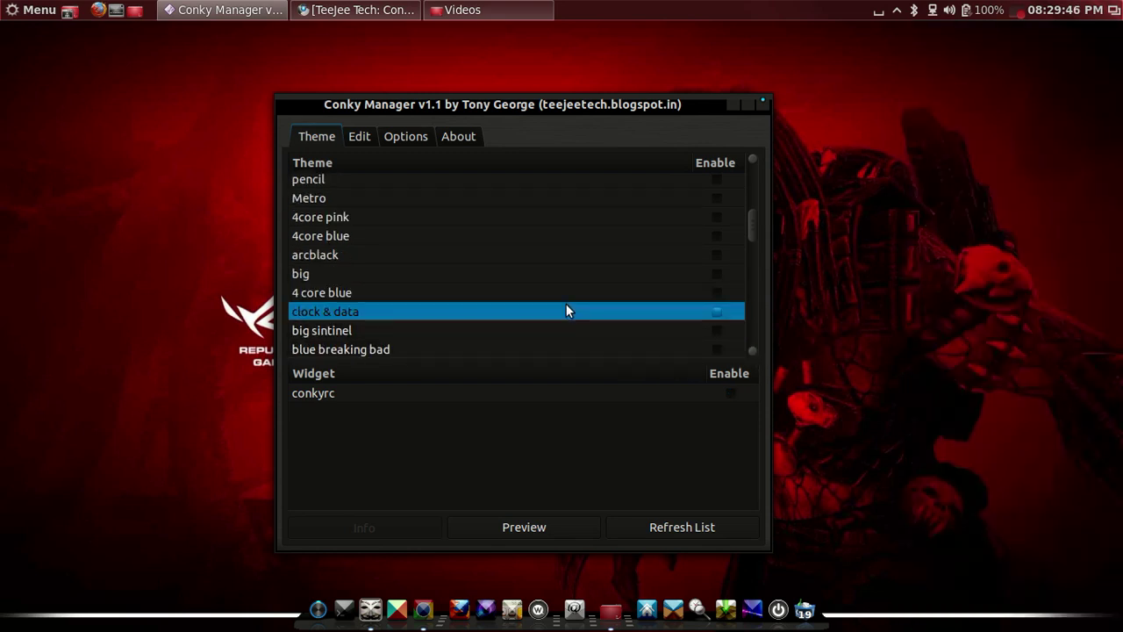
left_click(513, 526)
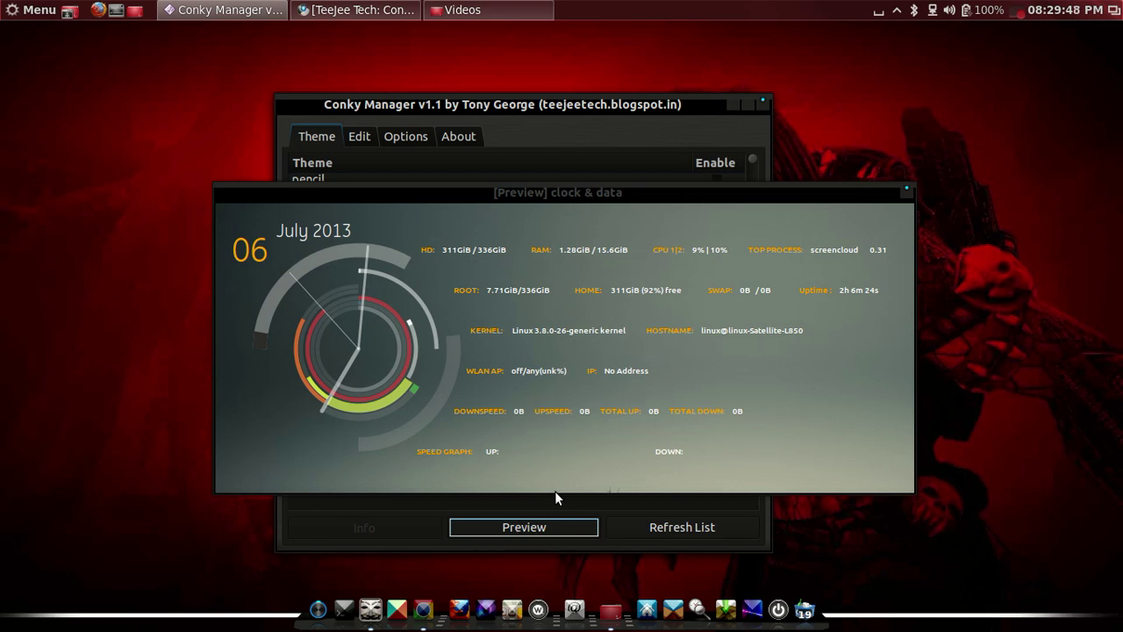
left_click(906, 191)
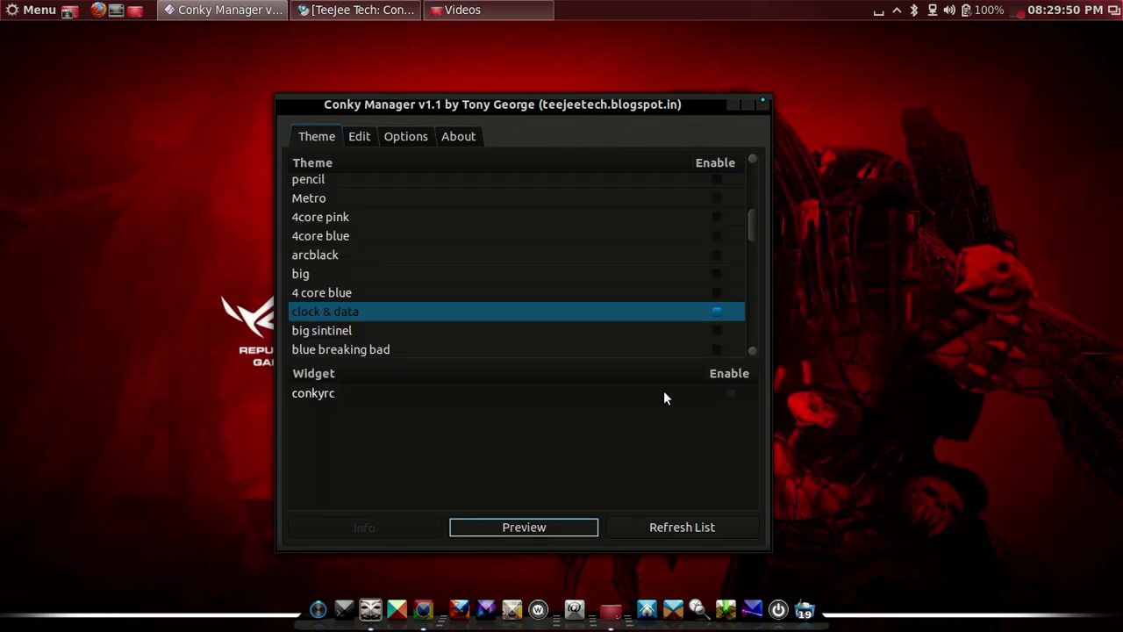
Step: Enable the clock & data theme, move Conky Manager clear of its desktop readouts and disable the theme again
left_click(576, 319)
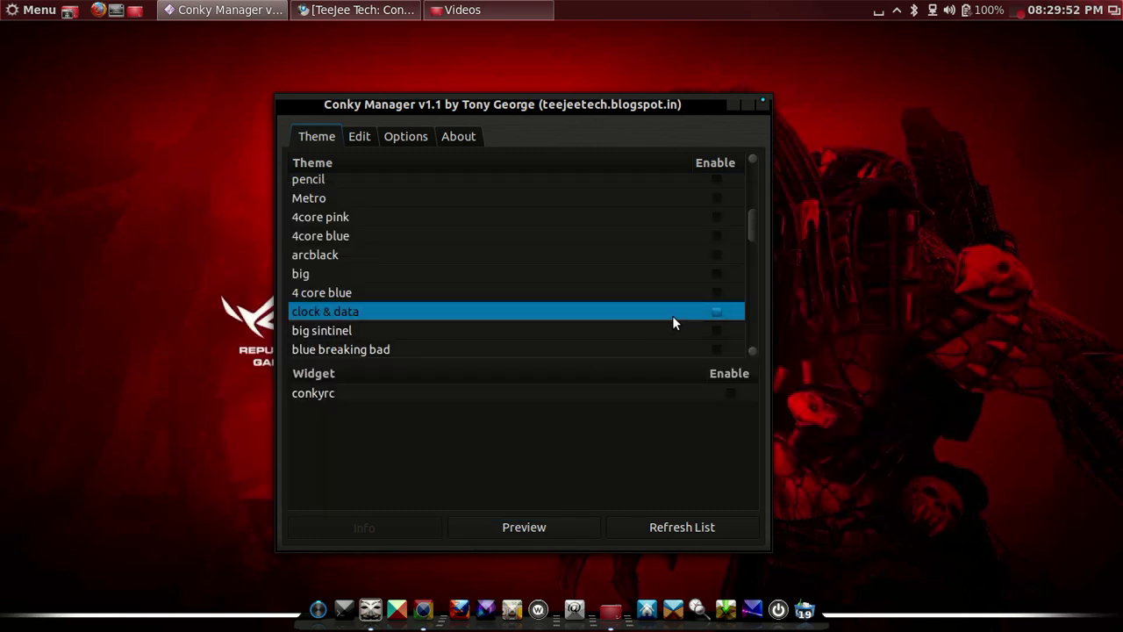
left_click(716, 313)
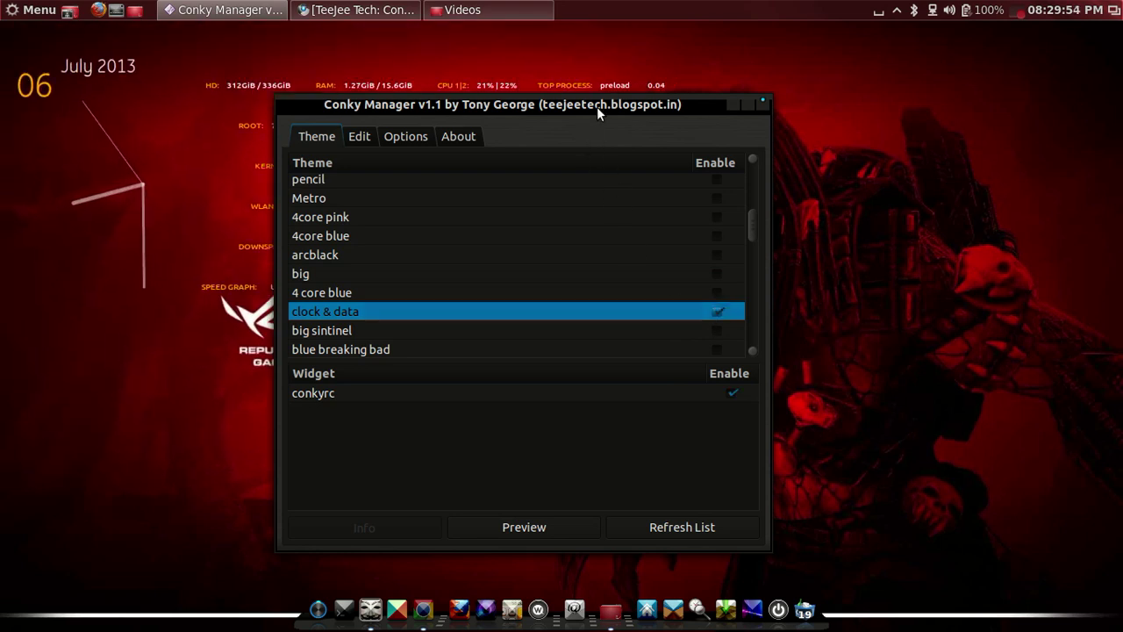
left_click_drag(597, 107, 789, 368)
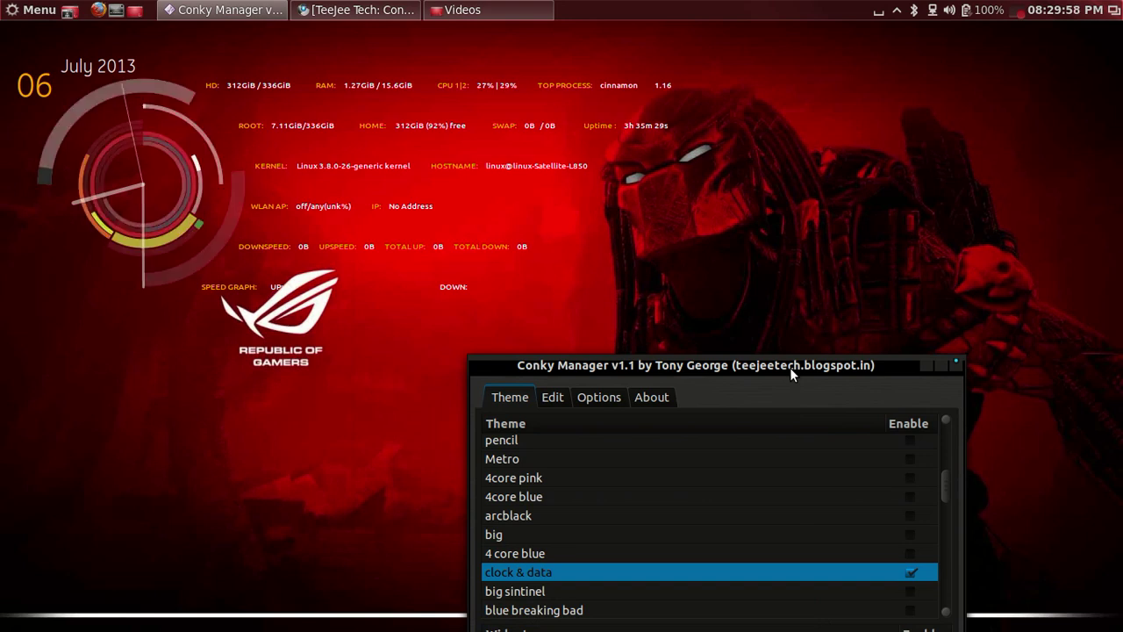
left_click_drag(790, 367, 764, 123)
left_click(669, 346)
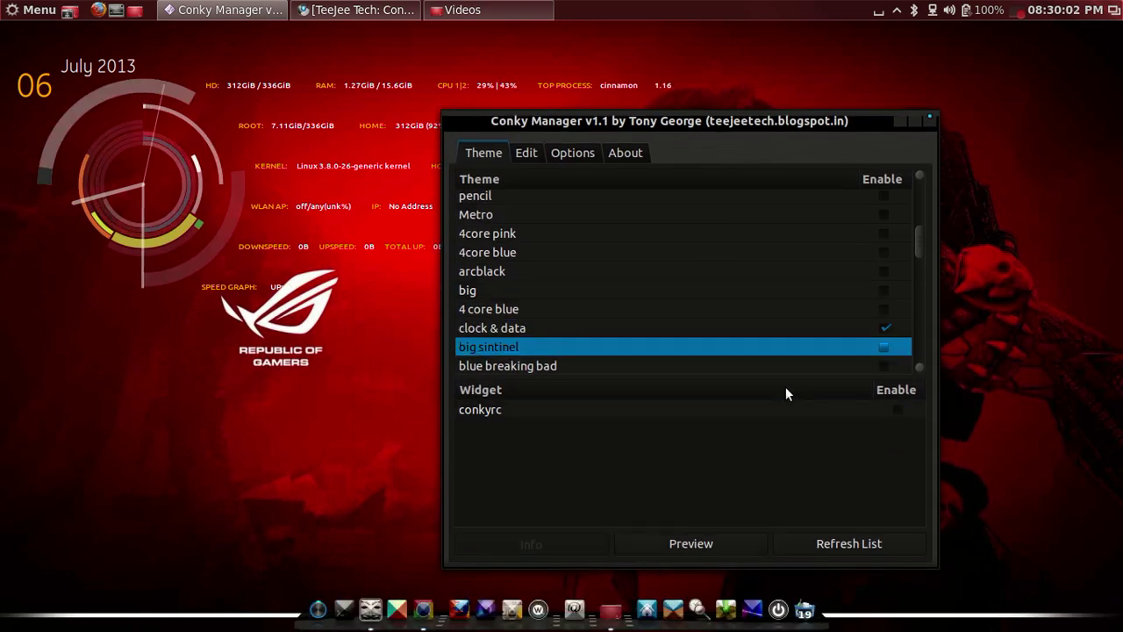
left_click(886, 331)
Step: Enable the big sintinel theme, move Conky Manager aside and disable the theme again
left_click(884, 344)
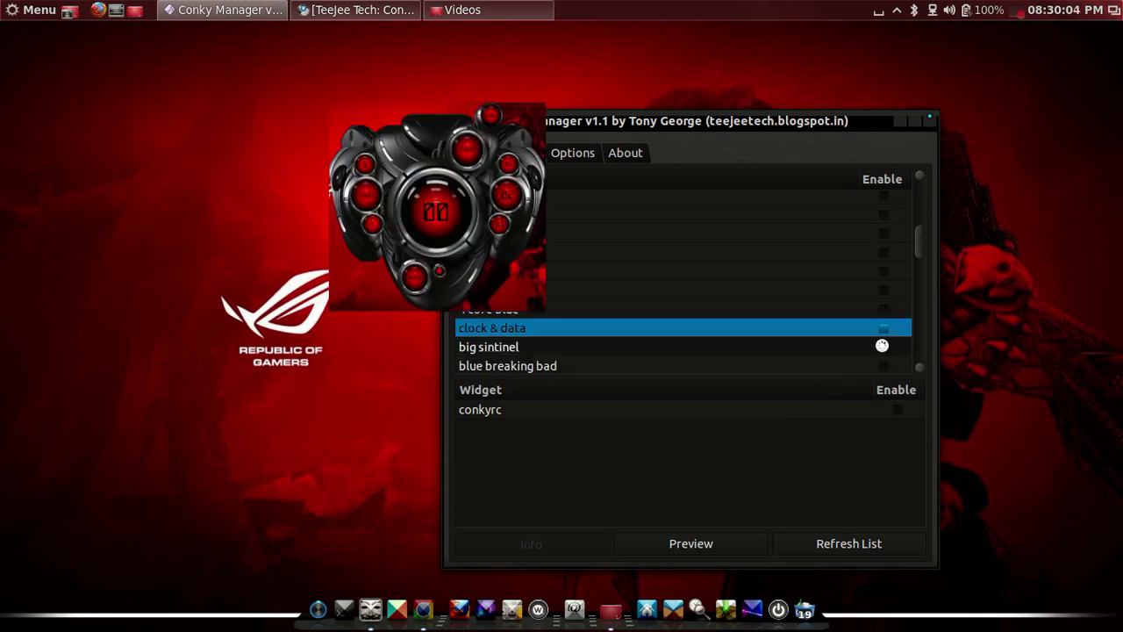
left_click_drag(863, 129, 684, 91)
left_click(706, 309)
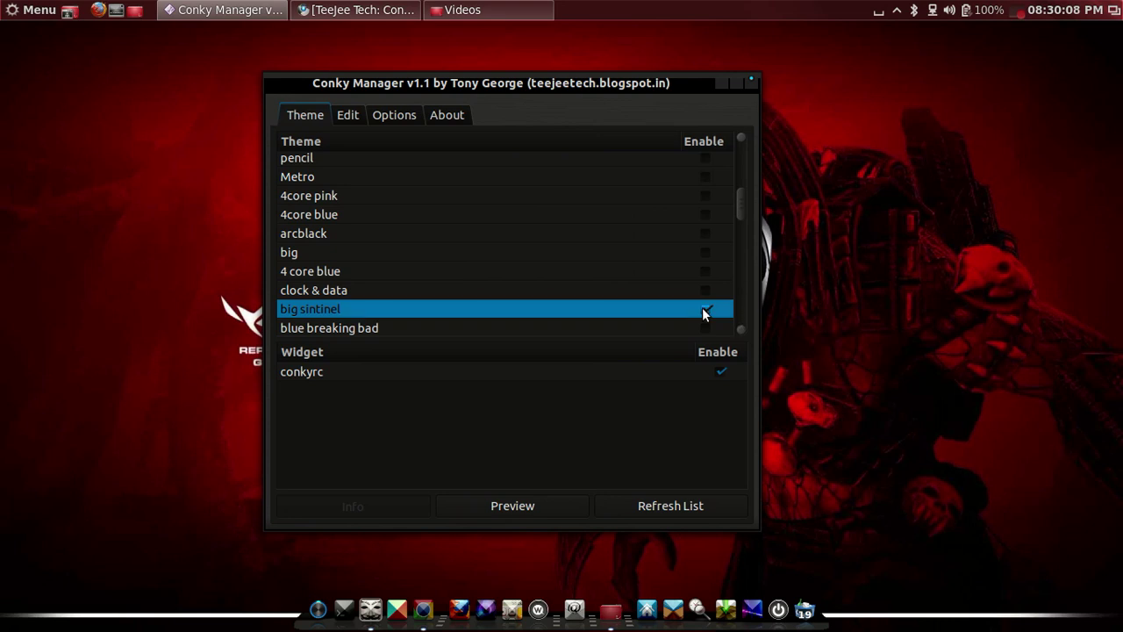
Step: Enable the blue breaking bad theme, move Conky Manager off its desktop clock and disable the theme again
scroll(741, 329, "down", 3)
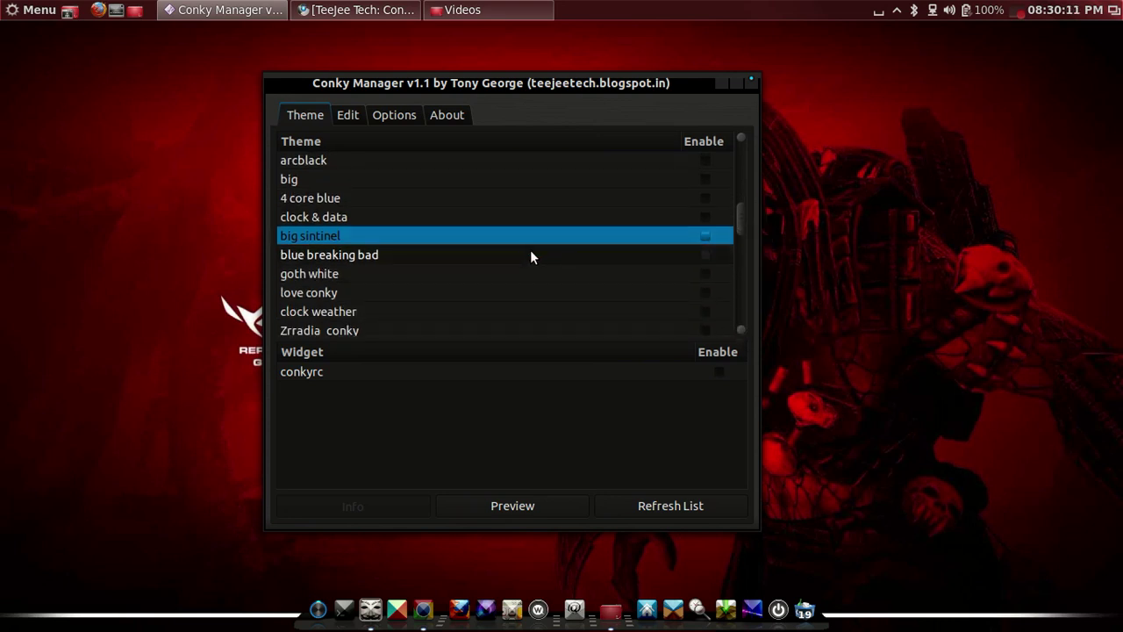
left_click(705, 256)
left_click_drag(520, 106, 776, 115)
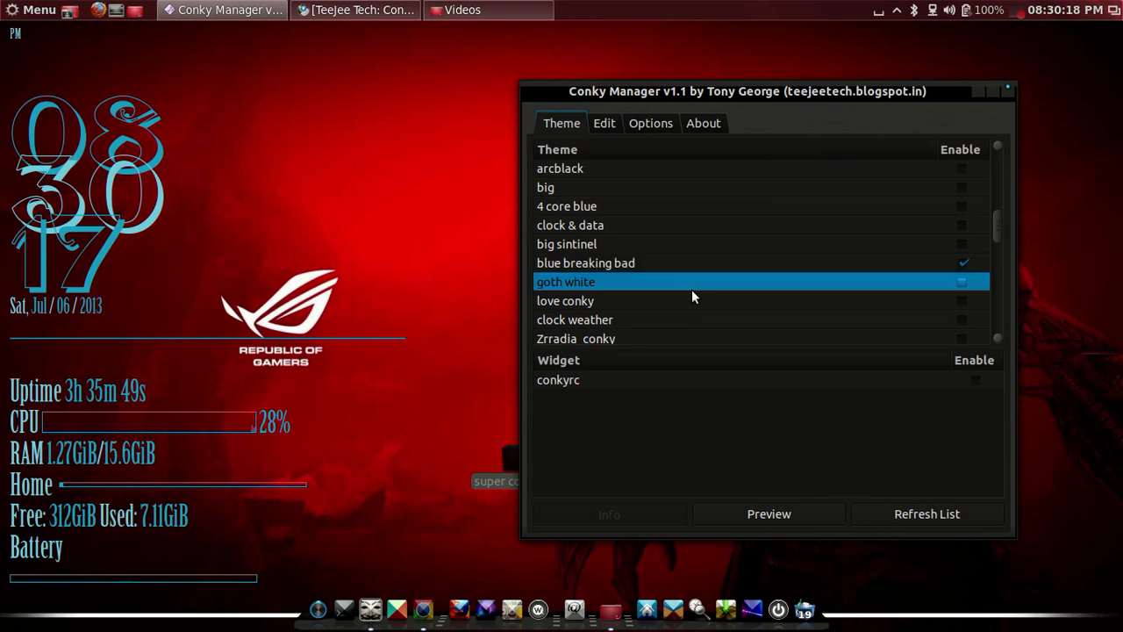
left_click(963, 261)
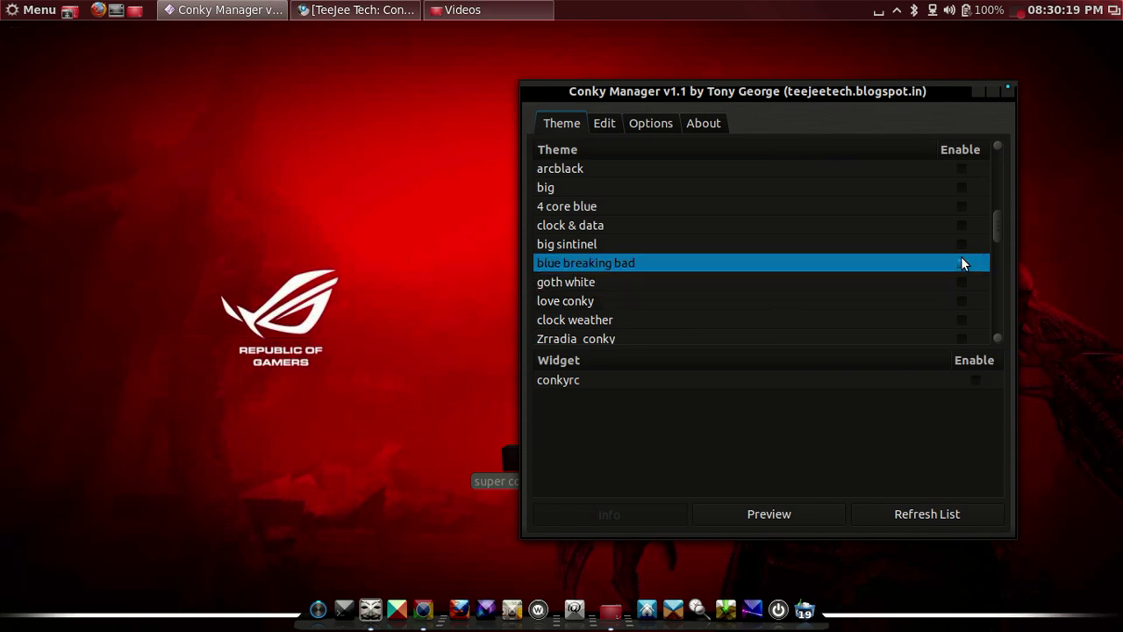
Step: Enable the goth white theme, move Conky Manager away from its desktop gauges and disable the theme again
left_click(911, 285)
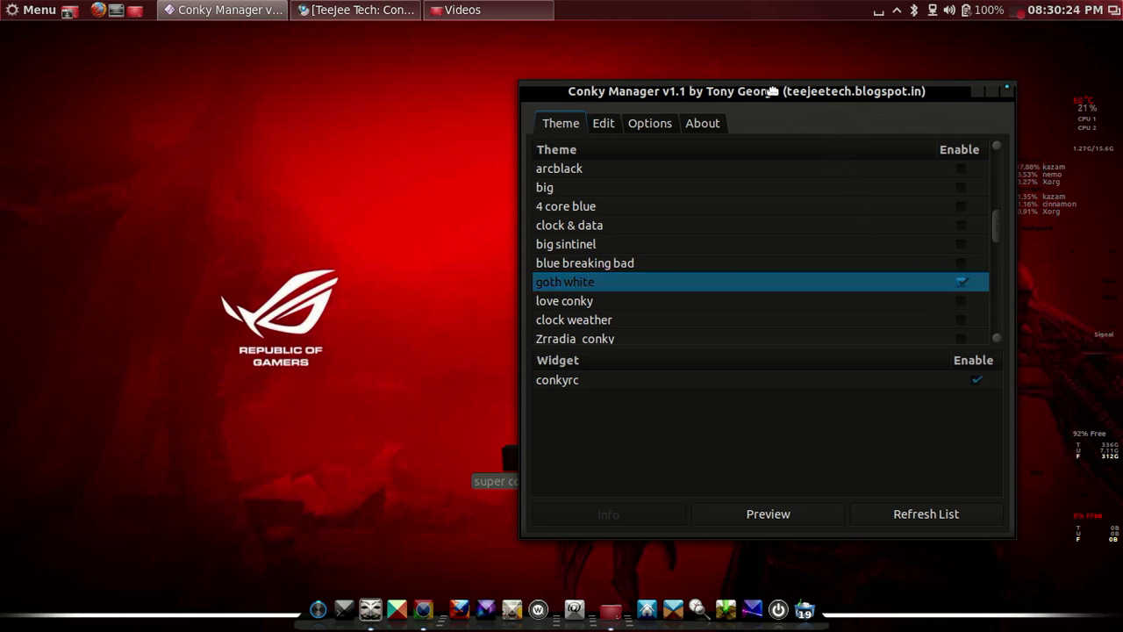
left_click_drag(860, 96, 509, 66)
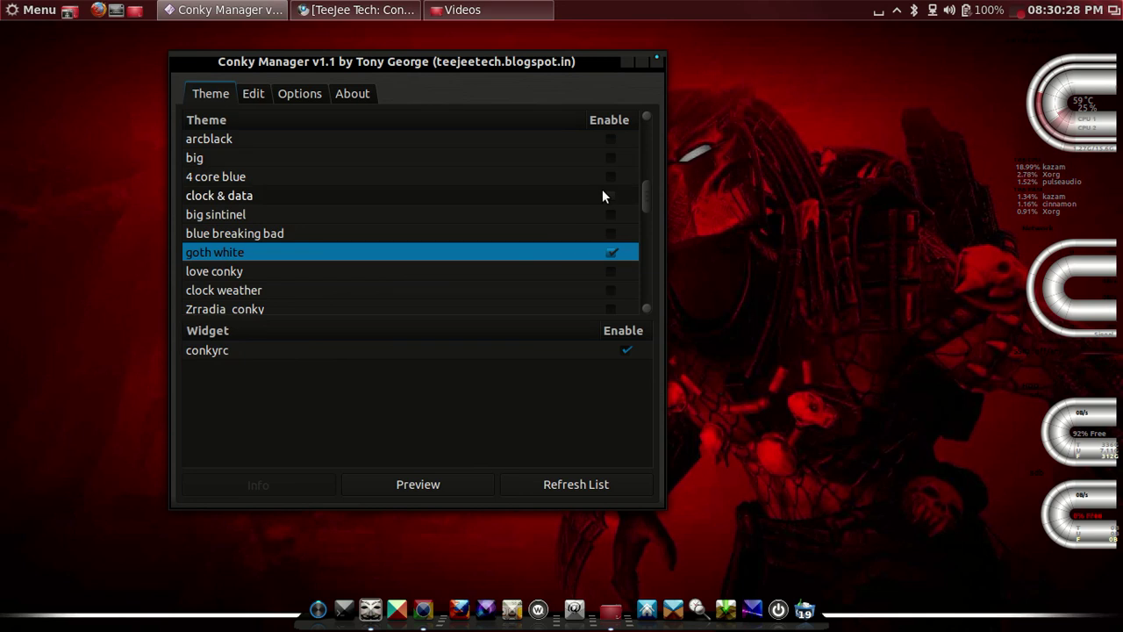
left_click(612, 253)
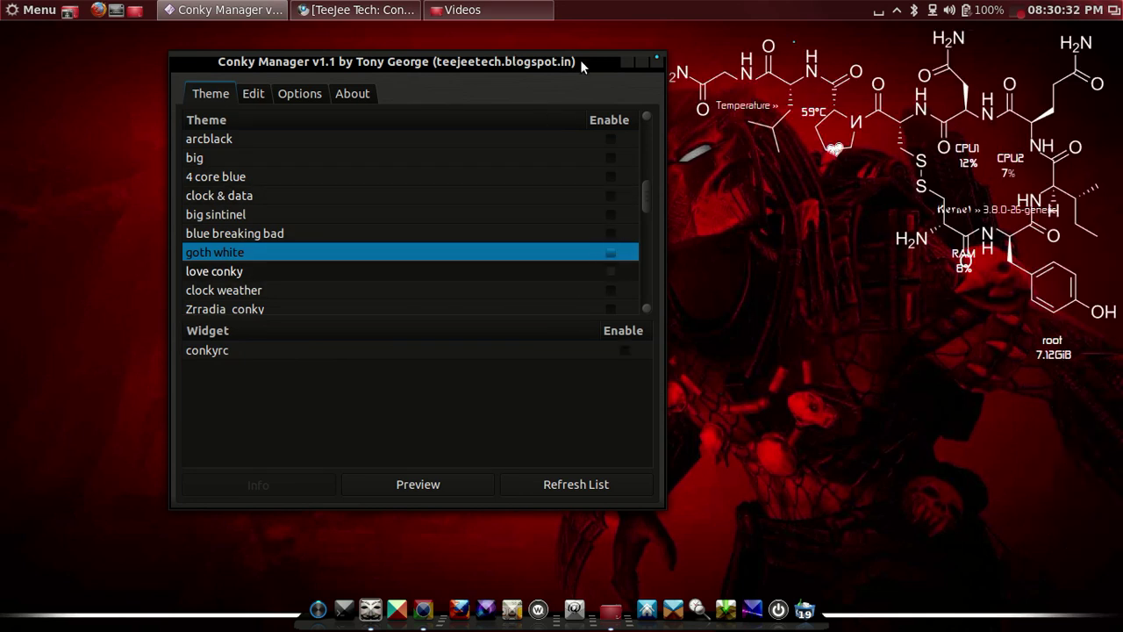
Step: Enable the love conky theme, minimise Conky Manager to view its molecule widgets on the desktop and restore the window
left_click(620, 64)
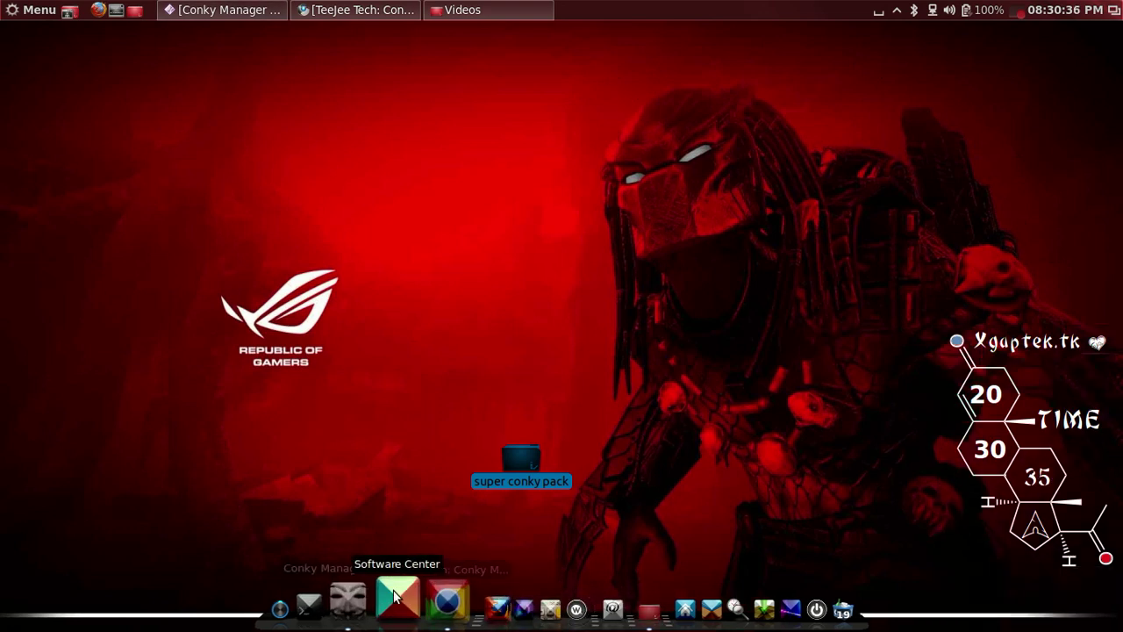
left_click(364, 608)
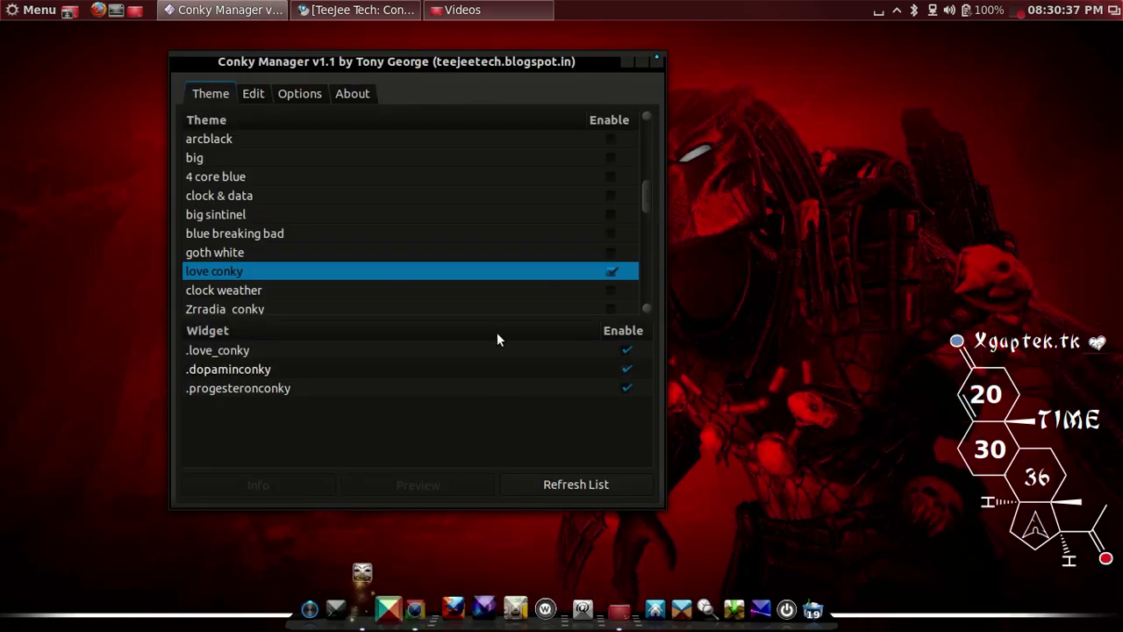
left_click(606, 270)
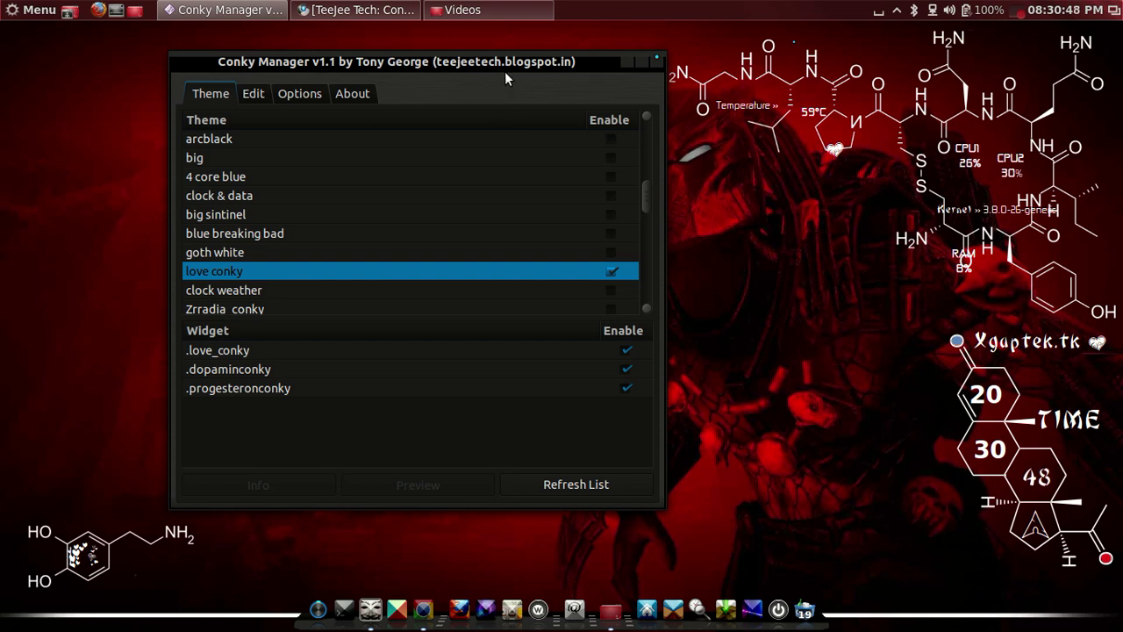
Step: Enable the Predator theme to view it on the desktop, move Conky Manager off its gauges and disable the theme again
left_click(646, 309)
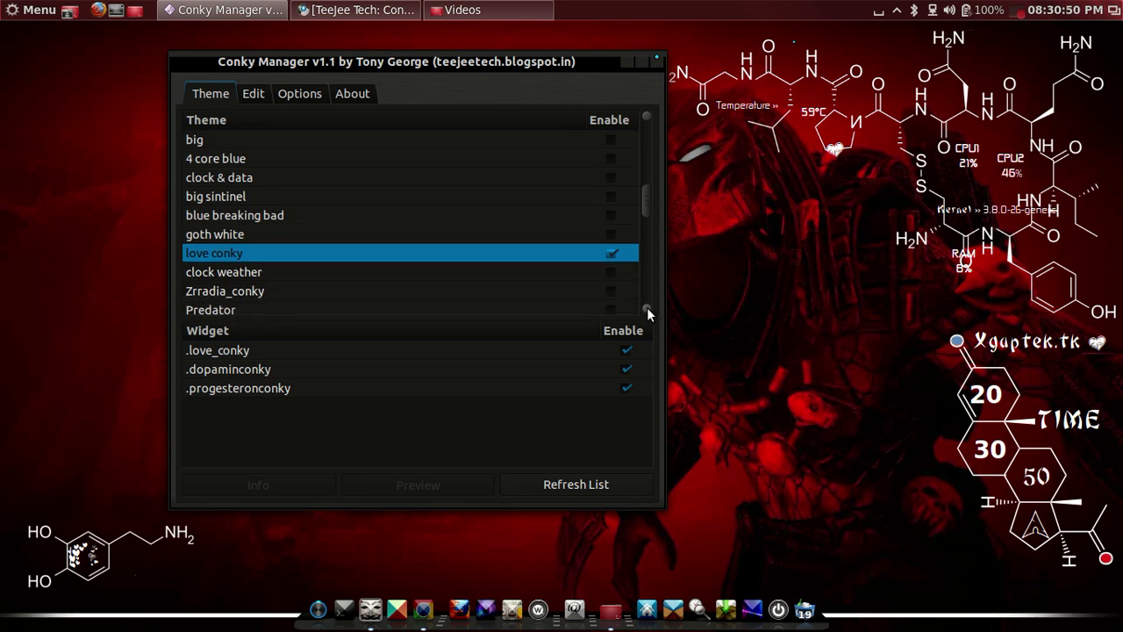
left_click(646, 309)
left_click(646, 309)
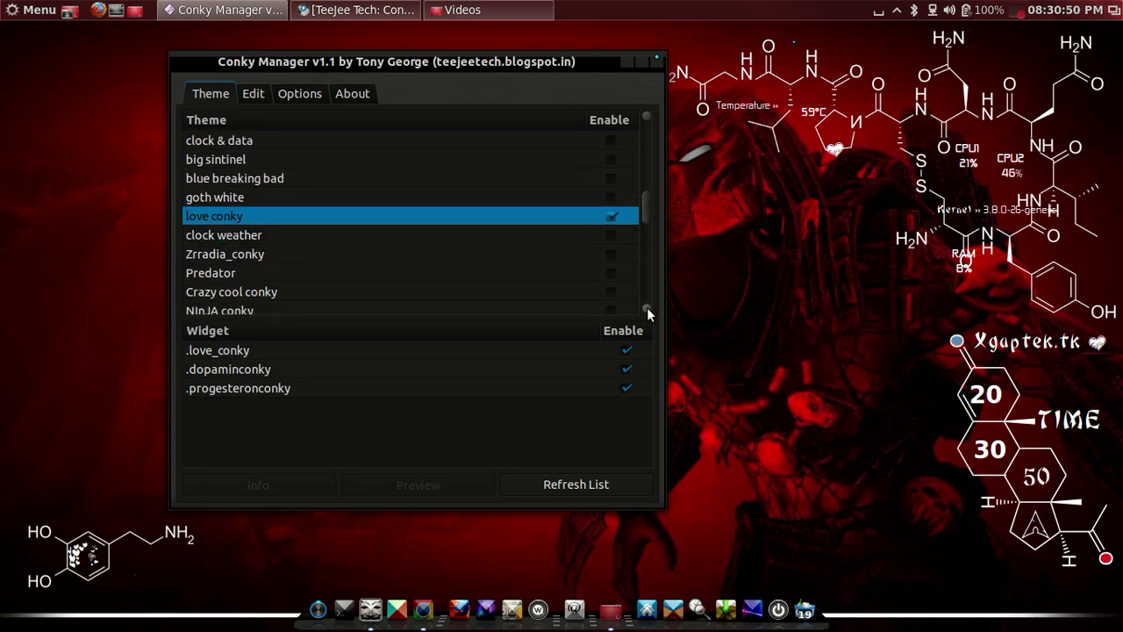
left_click(604, 269)
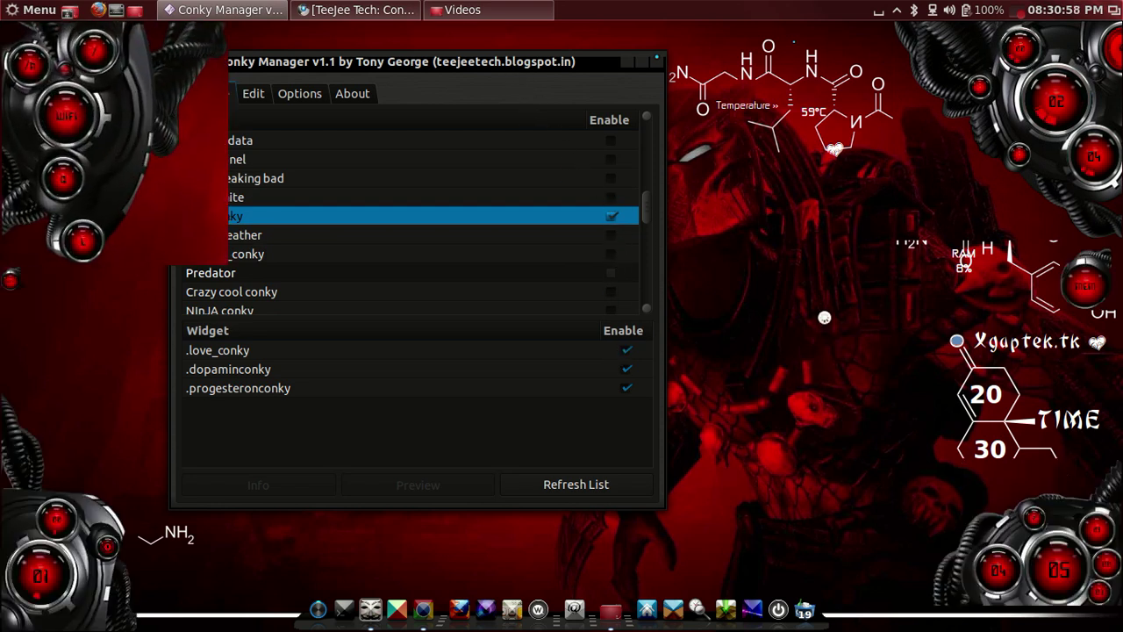
left_click_drag(515, 72, 613, 126)
left_click(708, 331)
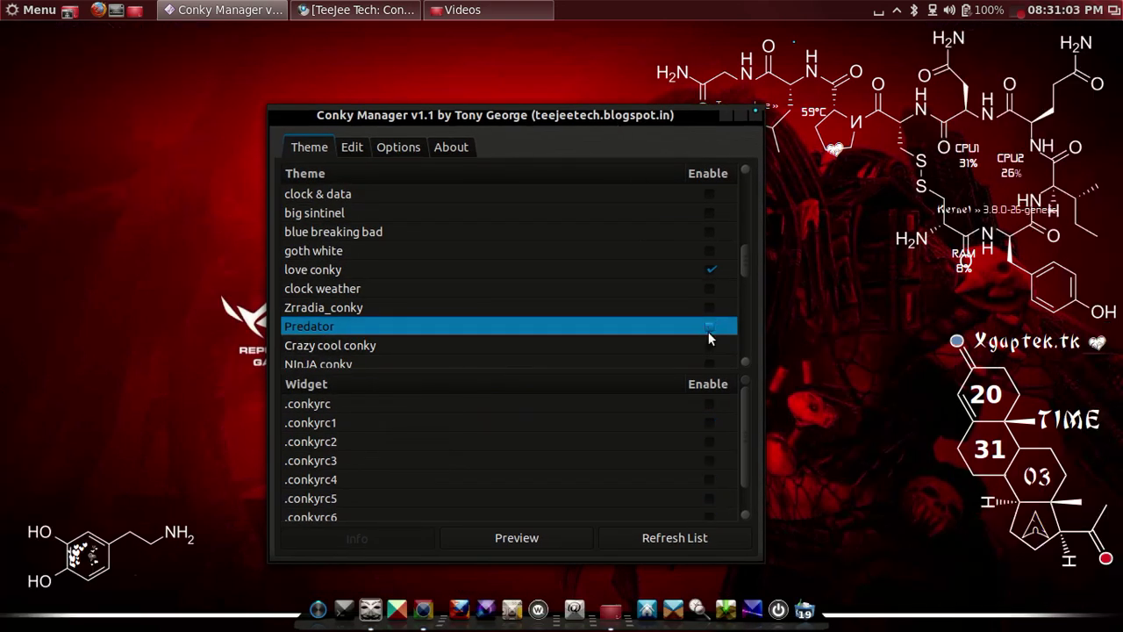
Step: Disable the love conky theme, and enable the NInJA conky theme to view it on the desktop before disabling it again
left_click(709, 275)
left_click(742, 364)
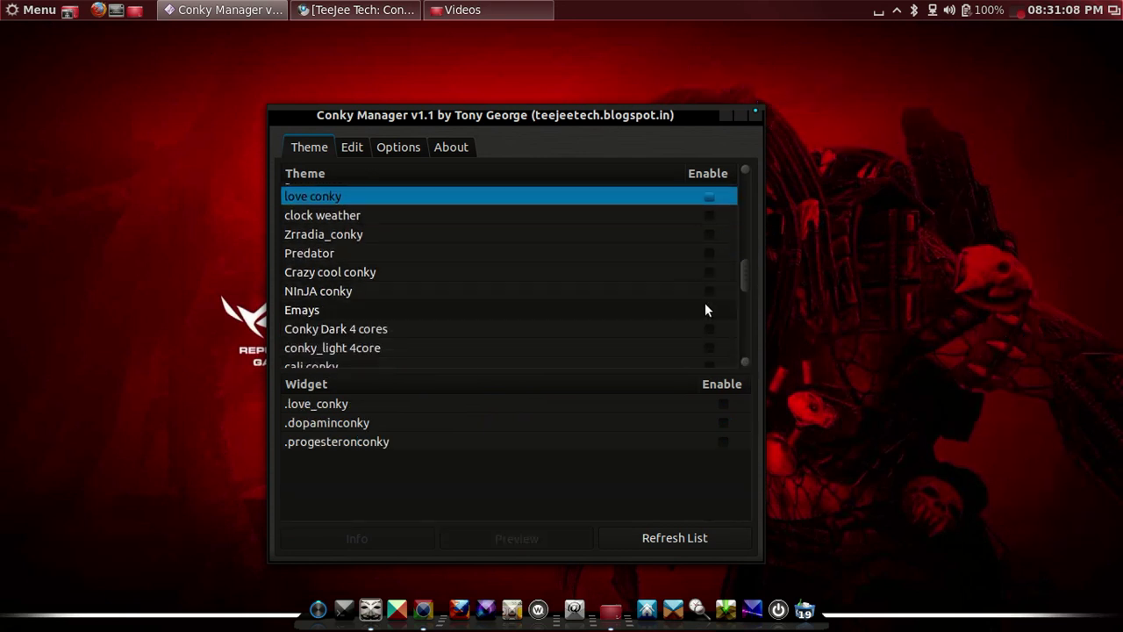
left_click(709, 291)
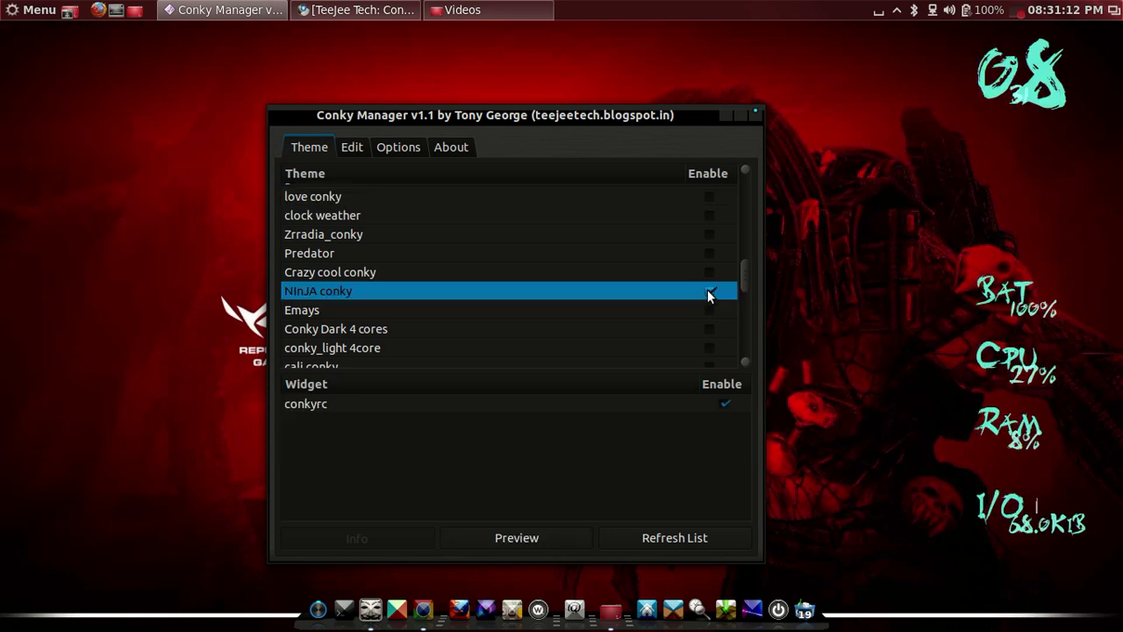
left_click(708, 291)
Step: Enable the Emays theme, move Conky Manager off its desktop clock and disable the theme again
left_click(710, 309)
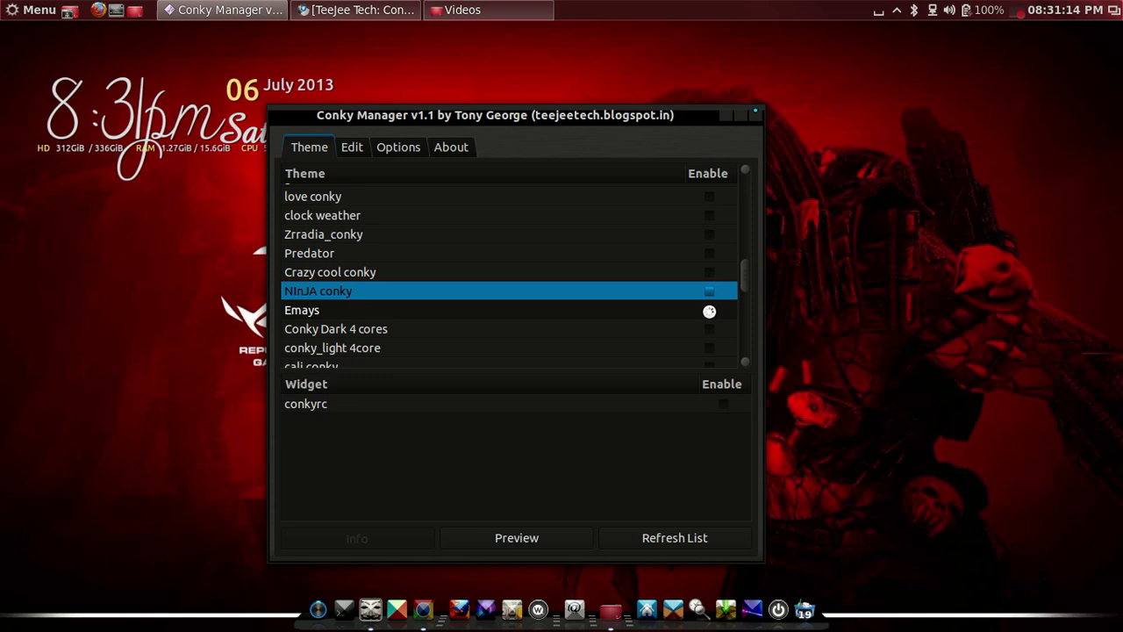
left_click_drag(591, 115, 779, 135)
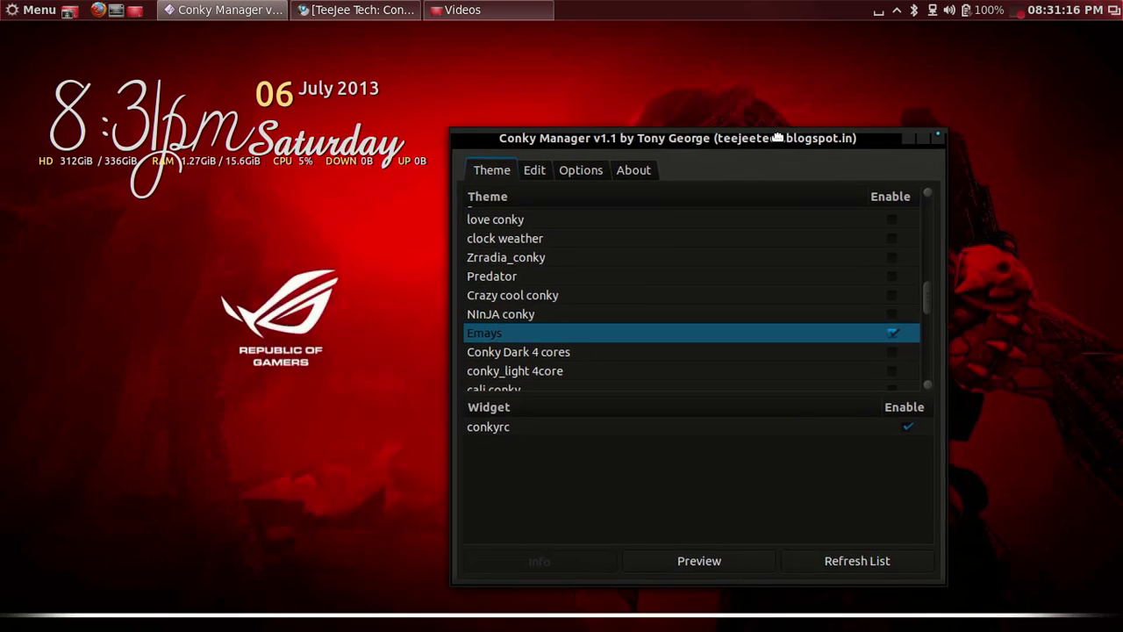
left_click(897, 330)
left_click(897, 331)
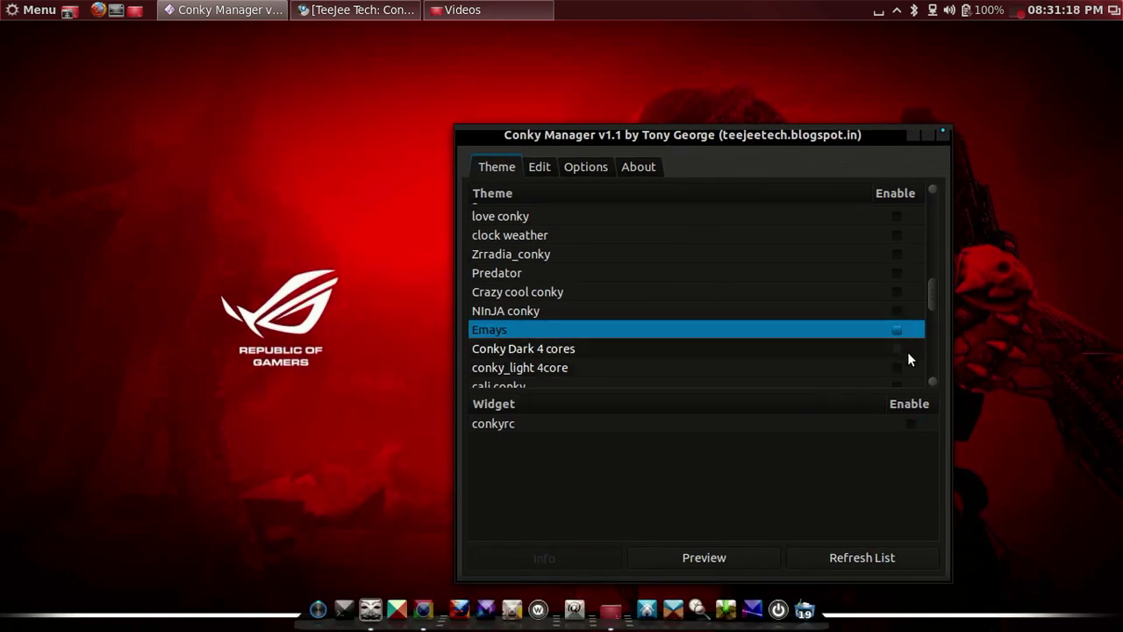
Step: Enable the Conky Dark 4 cores theme and move Conky Manager clear of its gauges on the desktop
left_click(898, 349)
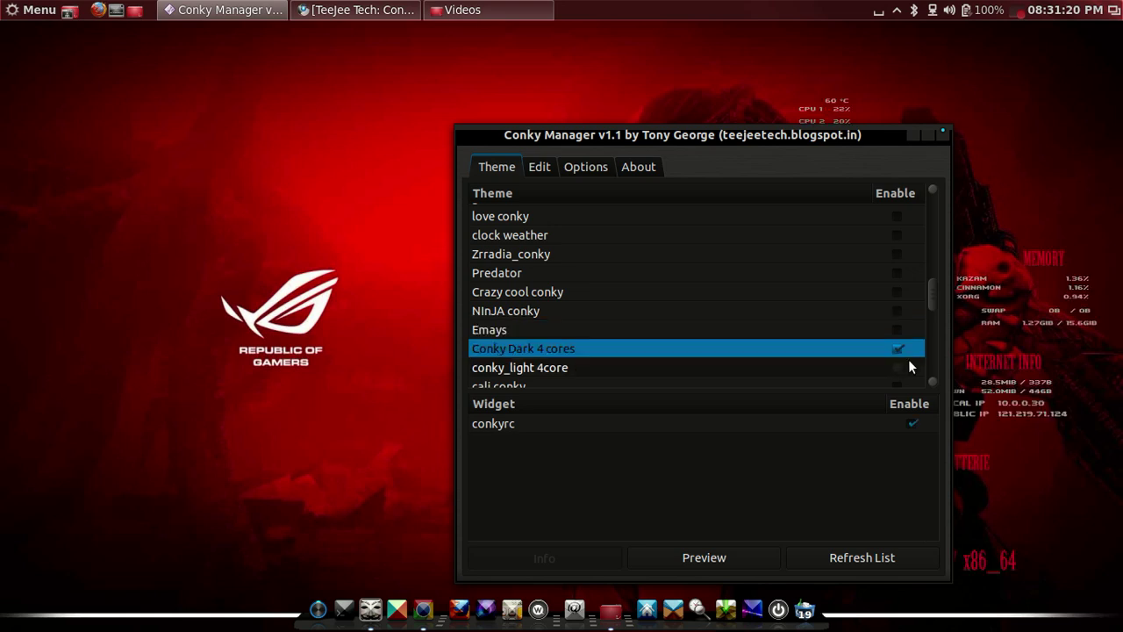
left_click_drag(773, 154, 427, 190)
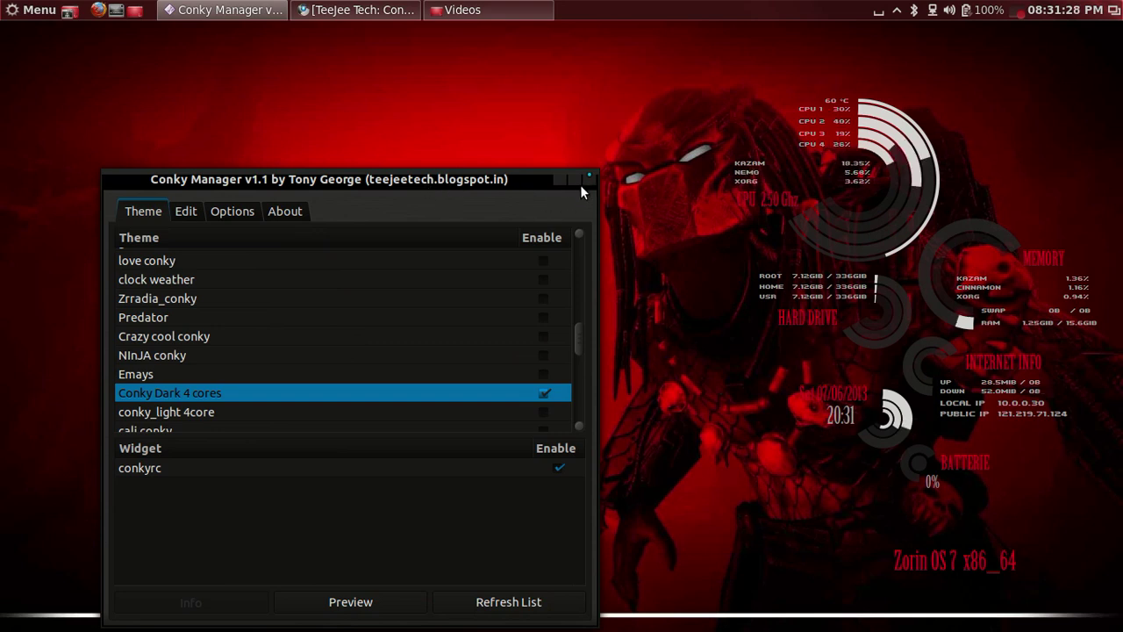
left_click_drag(465, 179, 540, 115)
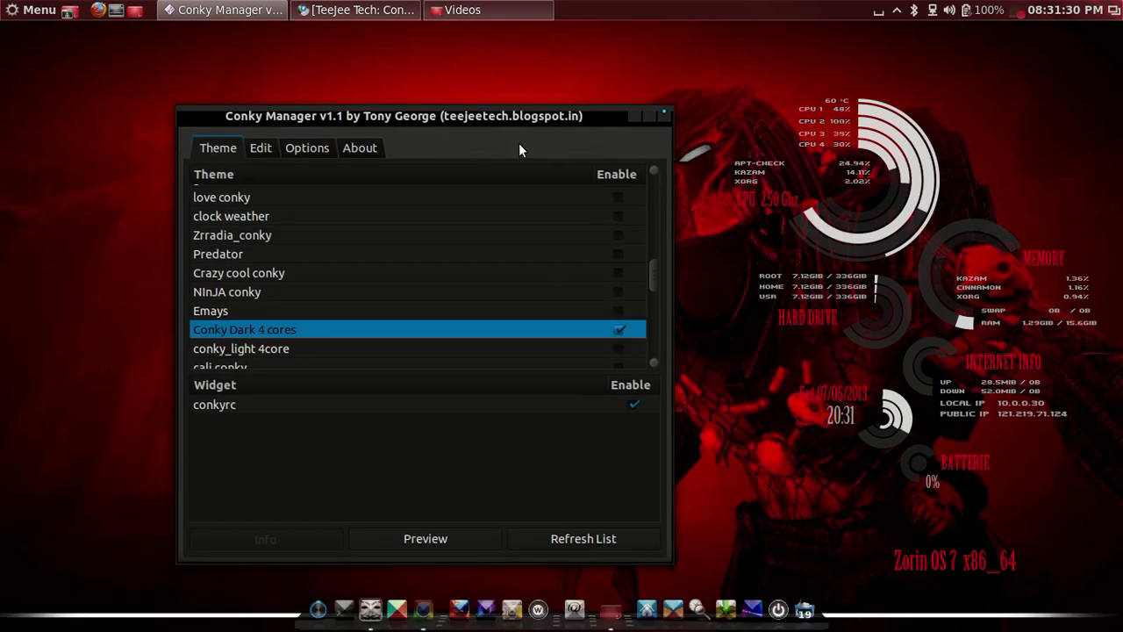
Step: Look through Conky Manager's widget editing properties, startup options and version information, and return to the theme list
left_click(259, 149)
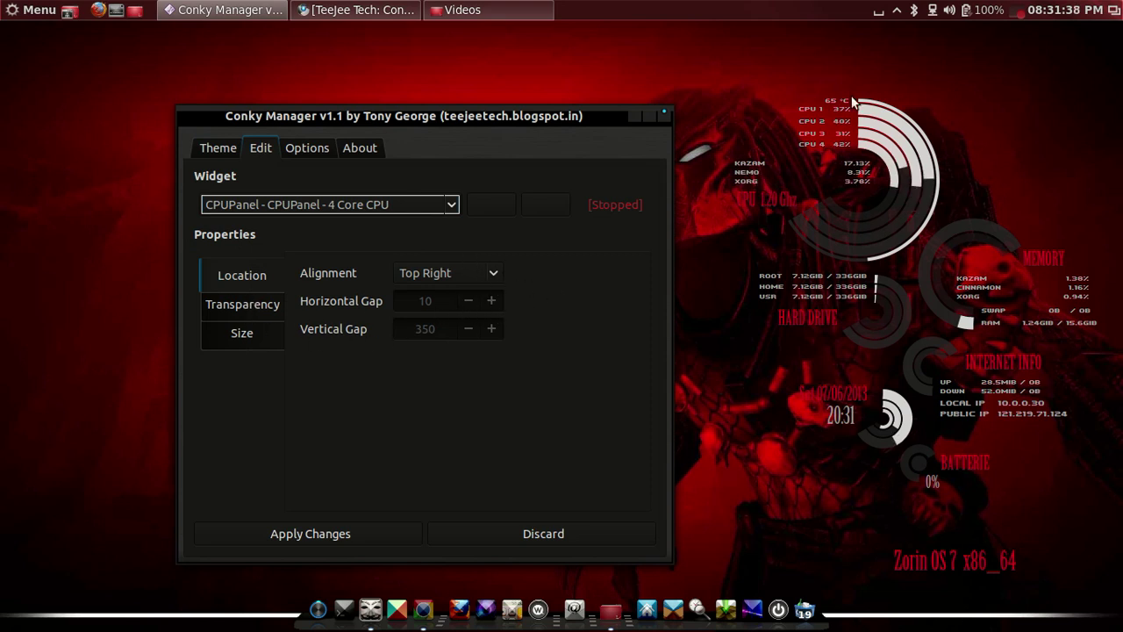
left_click(319, 147)
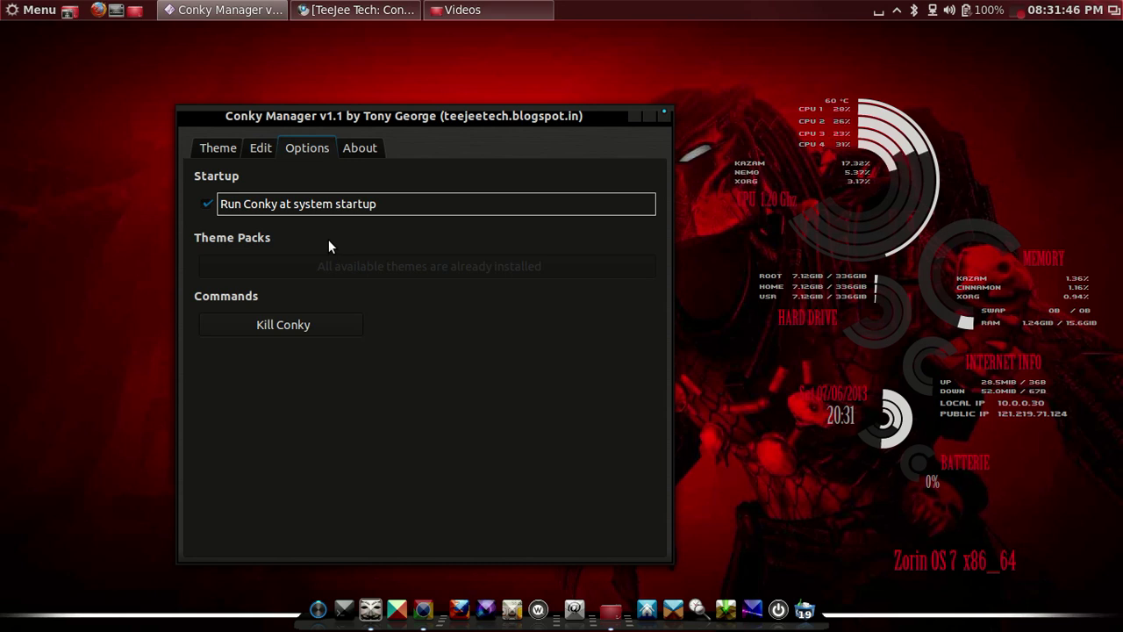
left_click(345, 154)
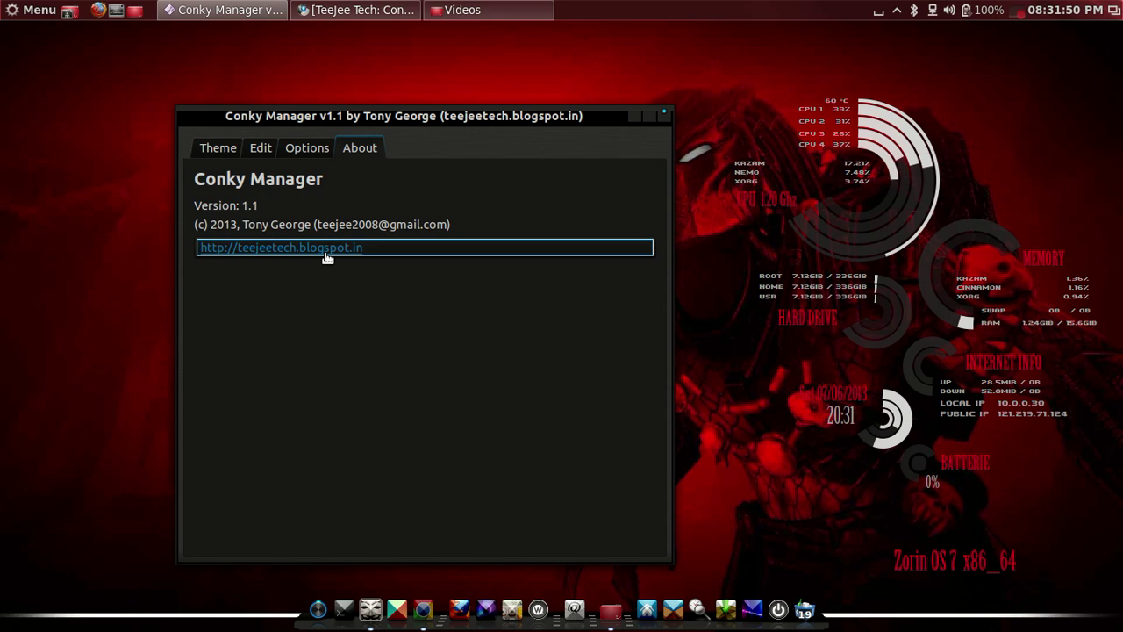
left_click(303, 147)
left_click(261, 151)
left_click(212, 149)
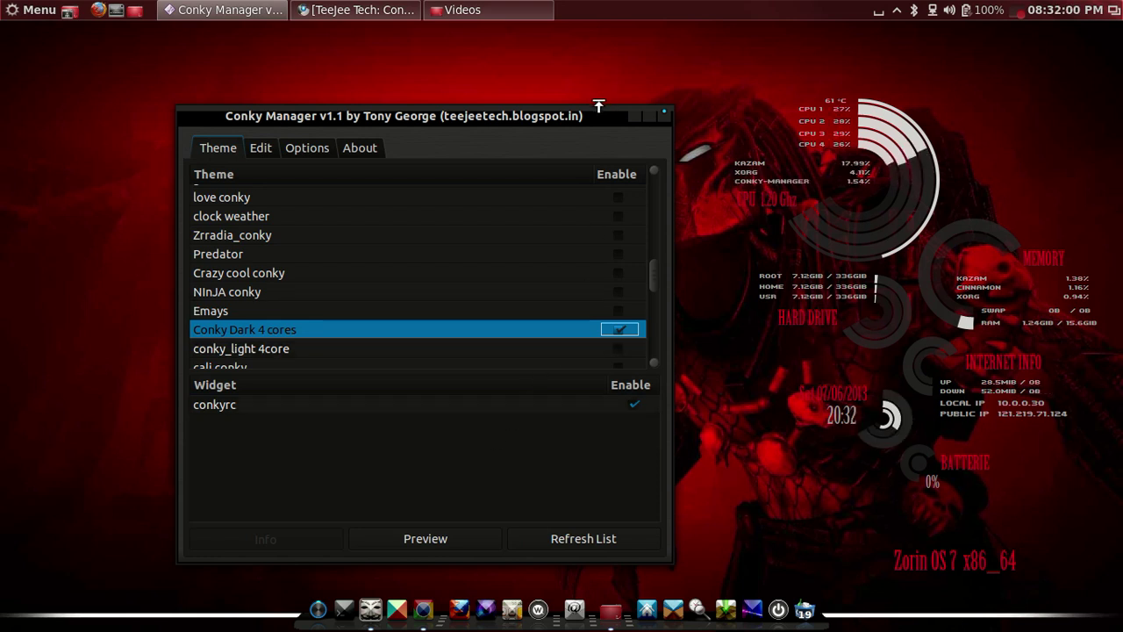
Step: Move Conky Manager aside, minimise it and open the super conky pack folder on the desktop
left_click_drag(578, 117, 436, 81)
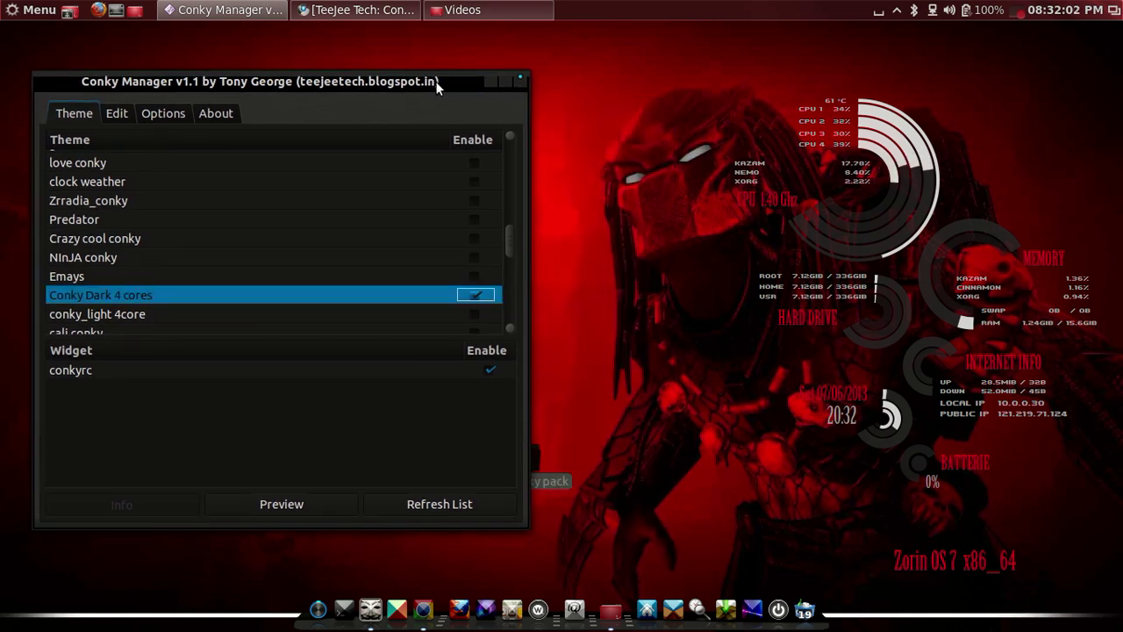
left_click(487, 82)
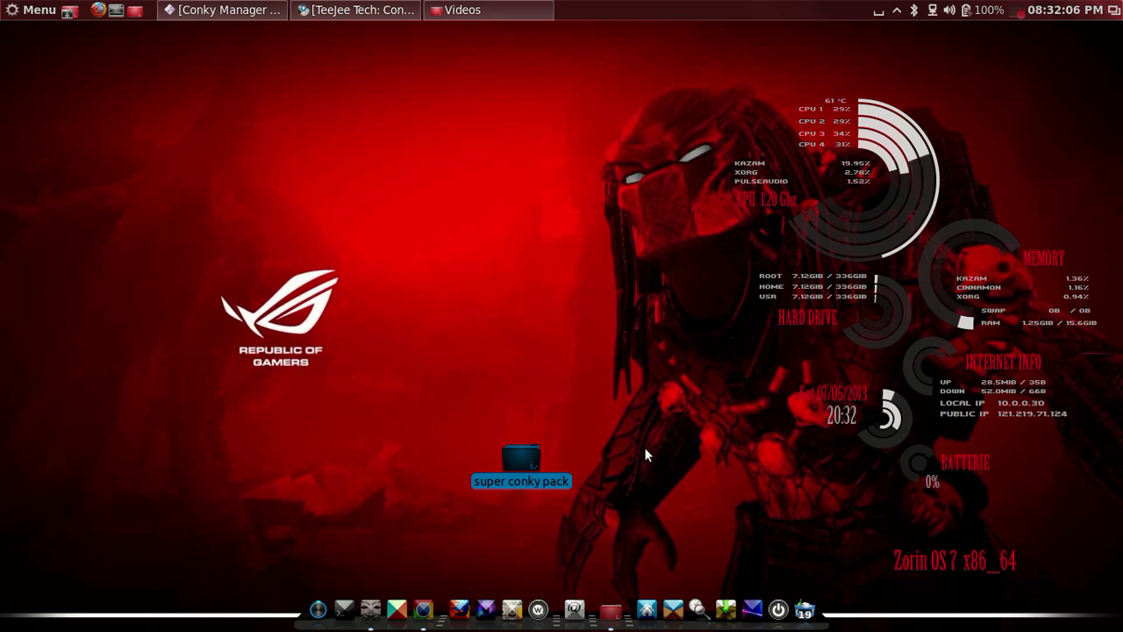
double_click(521, 463)
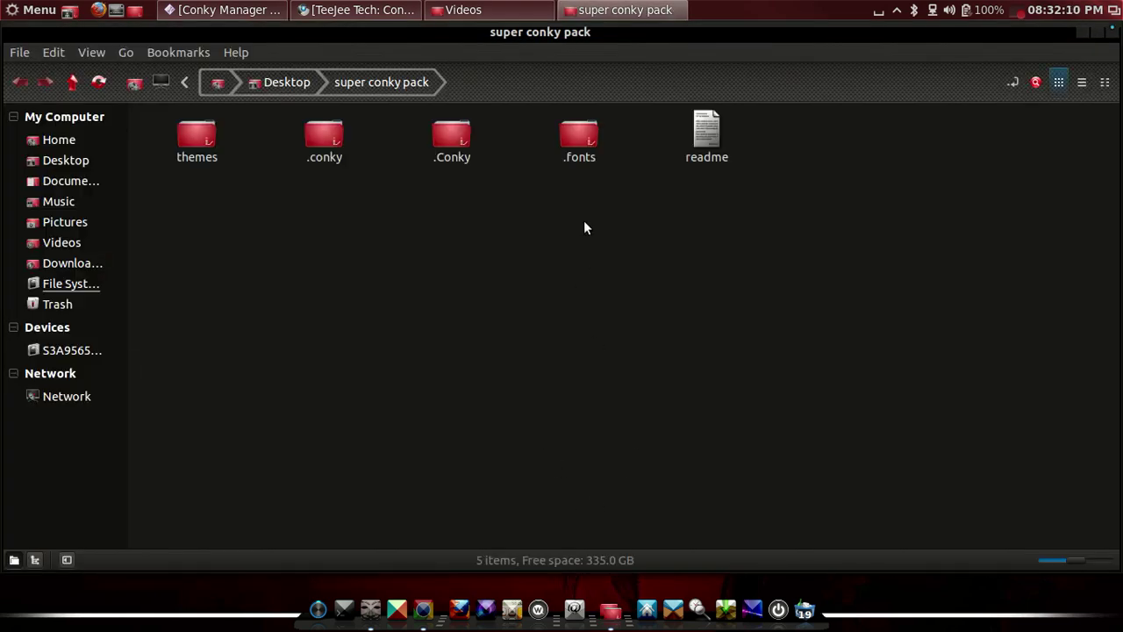
Step: Read the installation instructions in the pack's readme file, close it and shift the folder window aside
double_click(693, 134)
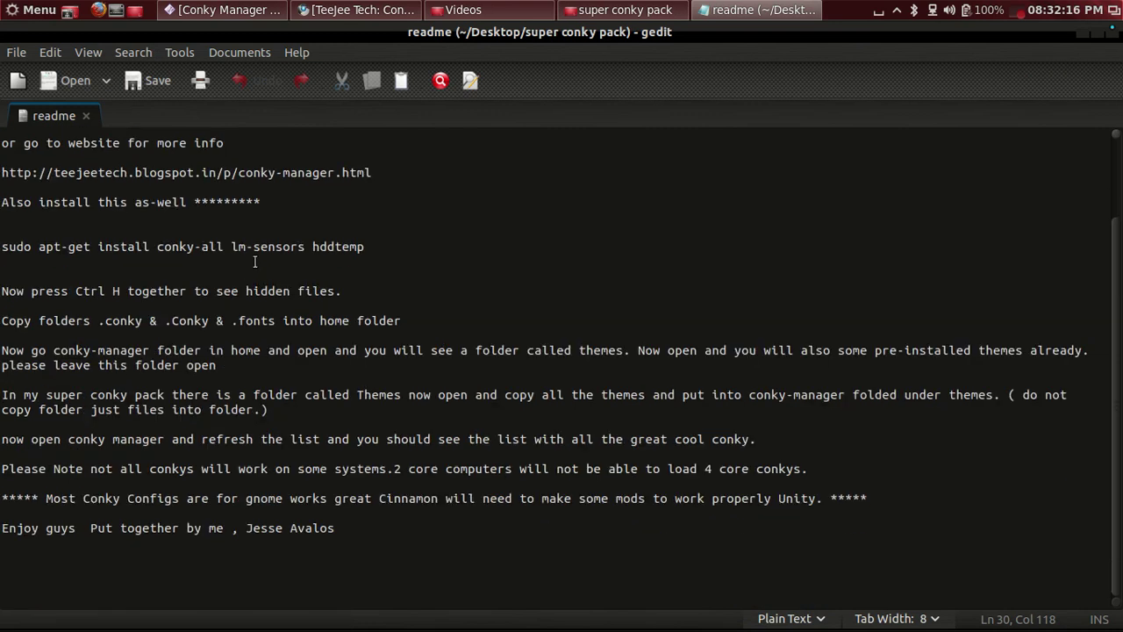
left_click(1112, 32)
left_click_drag(607, 43, 832, 97)
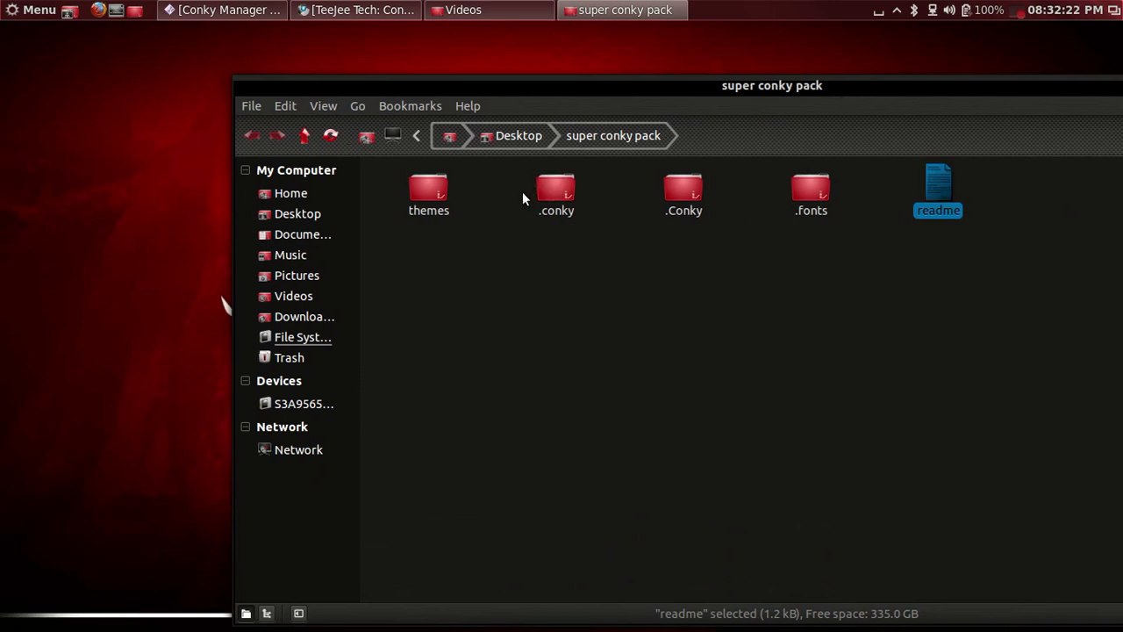
Step: Copy the .conky, .Conky and .fonts folders from the super conky pack to the clipboard
left_click_drag(523, 195, 855, 219)
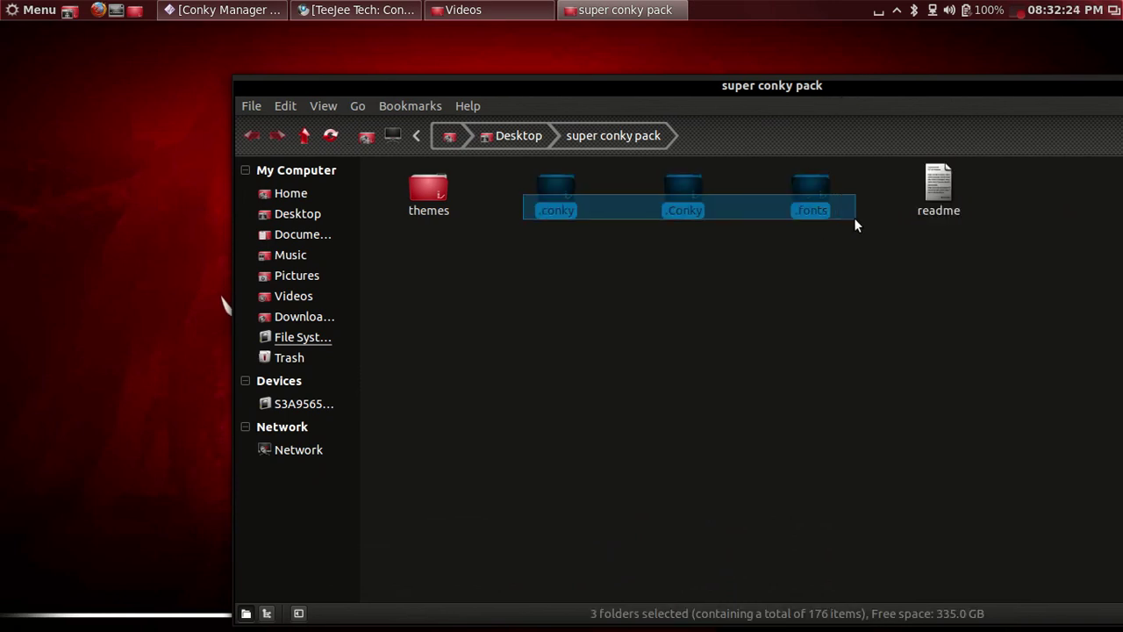
left_click(556, 193)
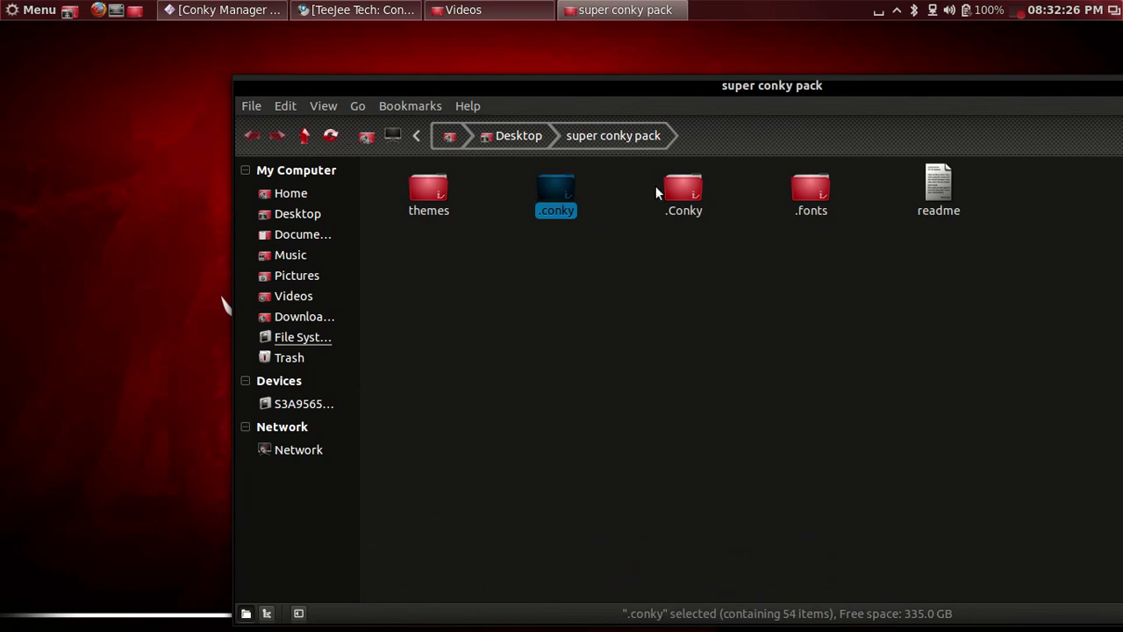
left_click(682, 198)
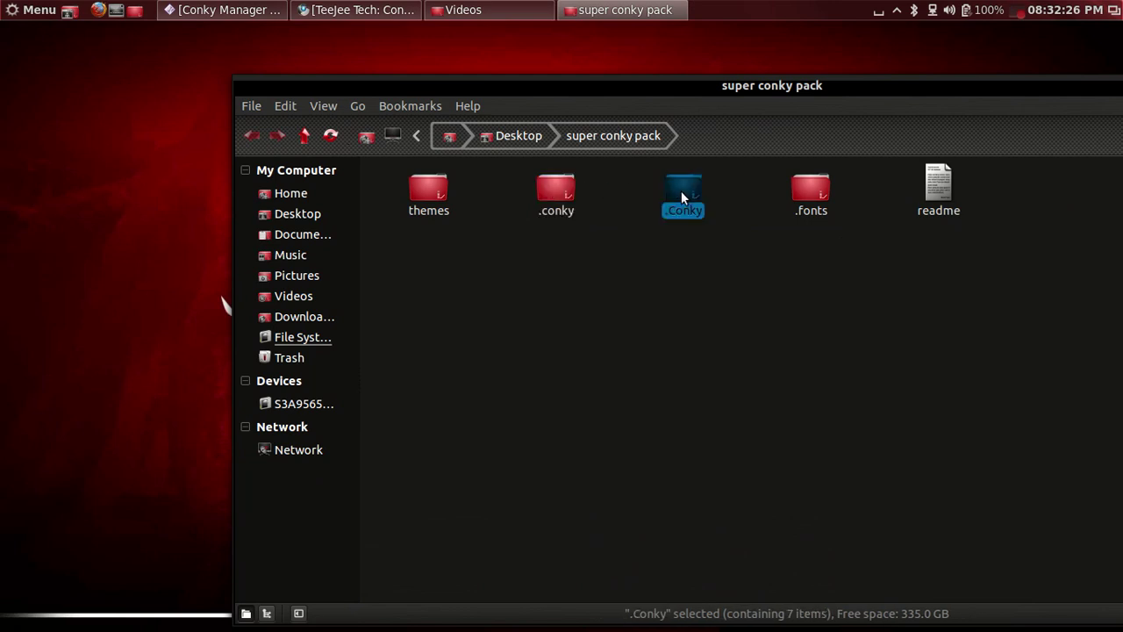
left_click(821, 210)
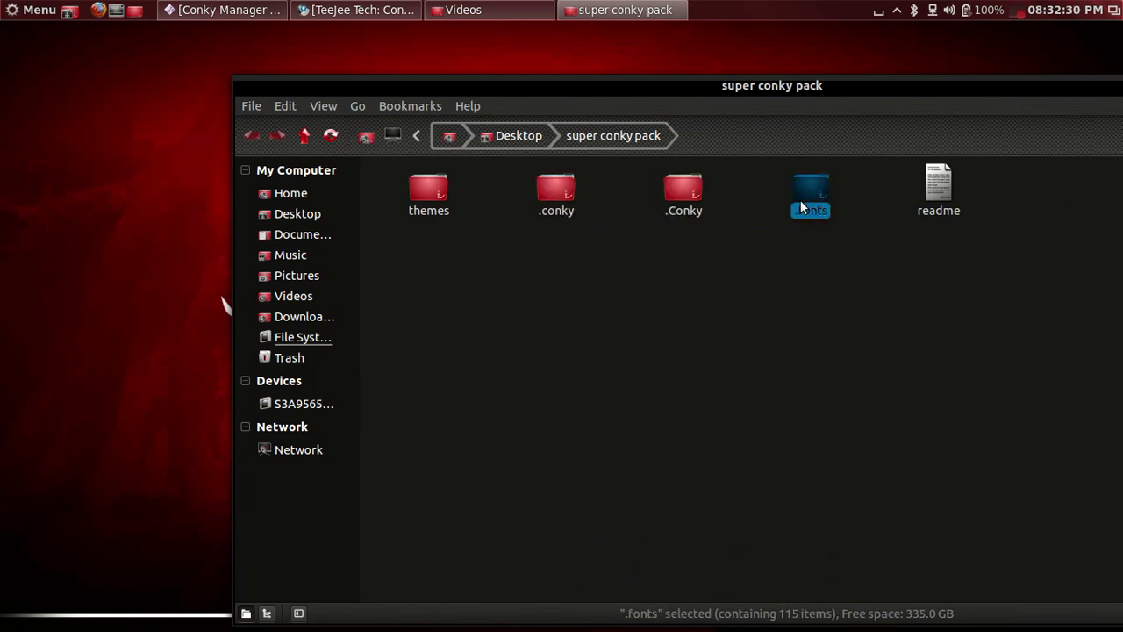
left_click_drag(852, 195, 563, 190)
right_click(563, 191)
left_click(632, 319)
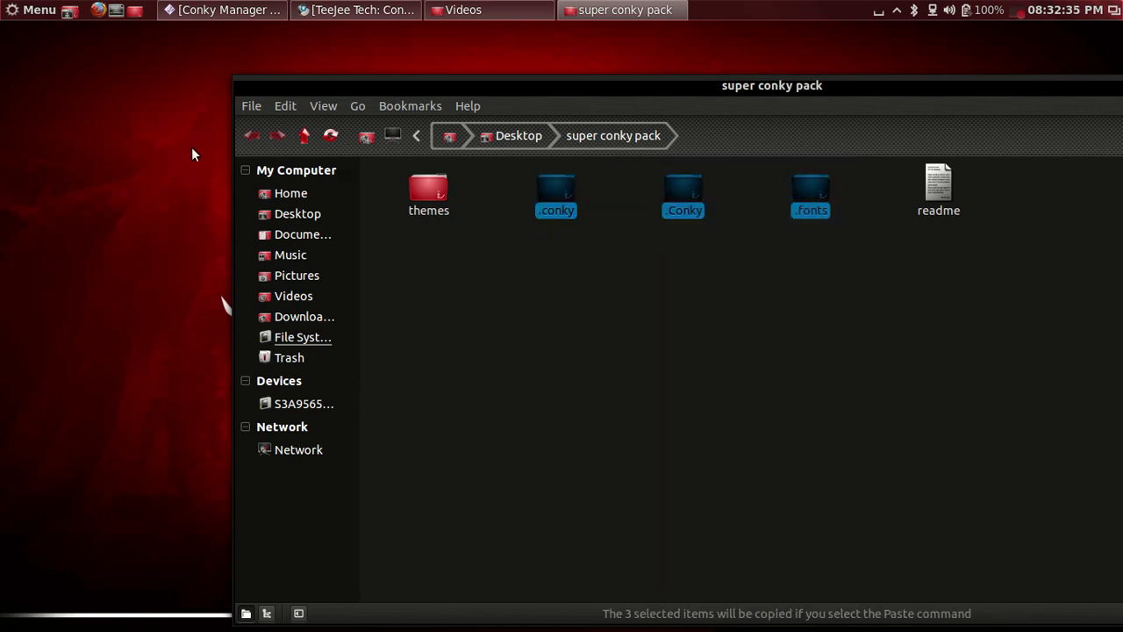
Step: Open the Home folder in a new window and locate its .conky, .Conky and .fonts folders
left_click(134, 10)
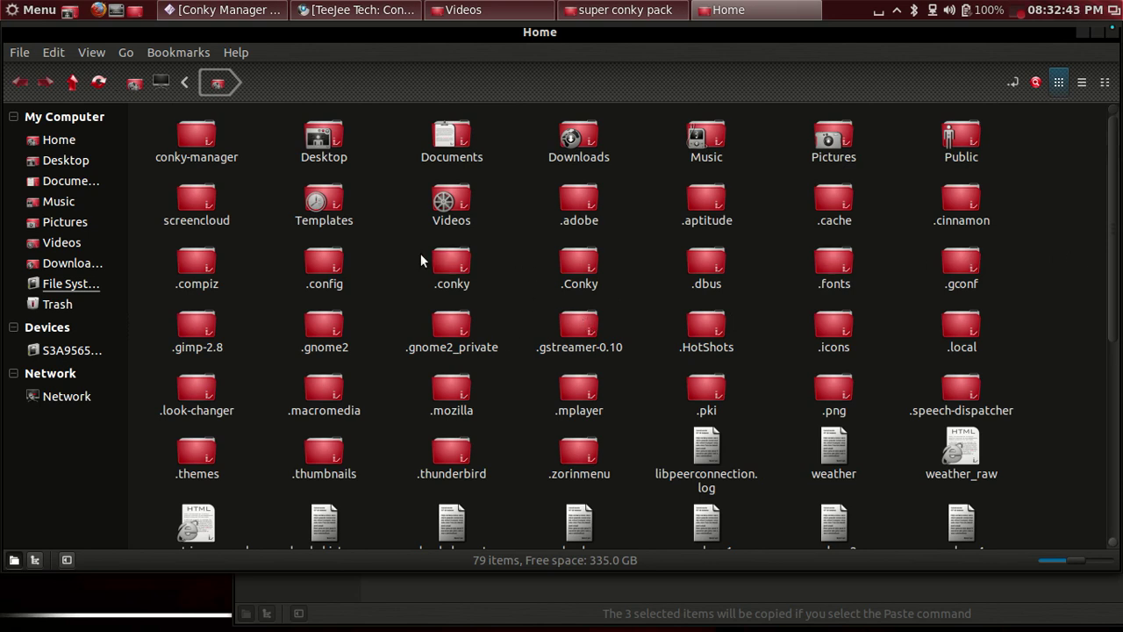
left_click(449, 261)
left_click(579, 263)
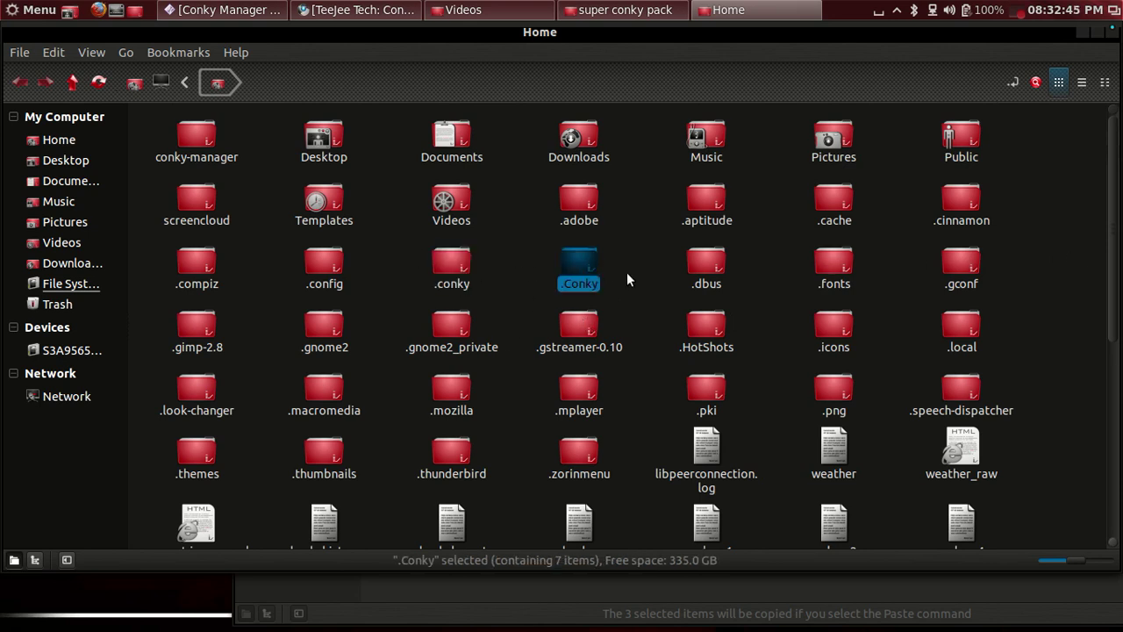
left_click(832, 270)
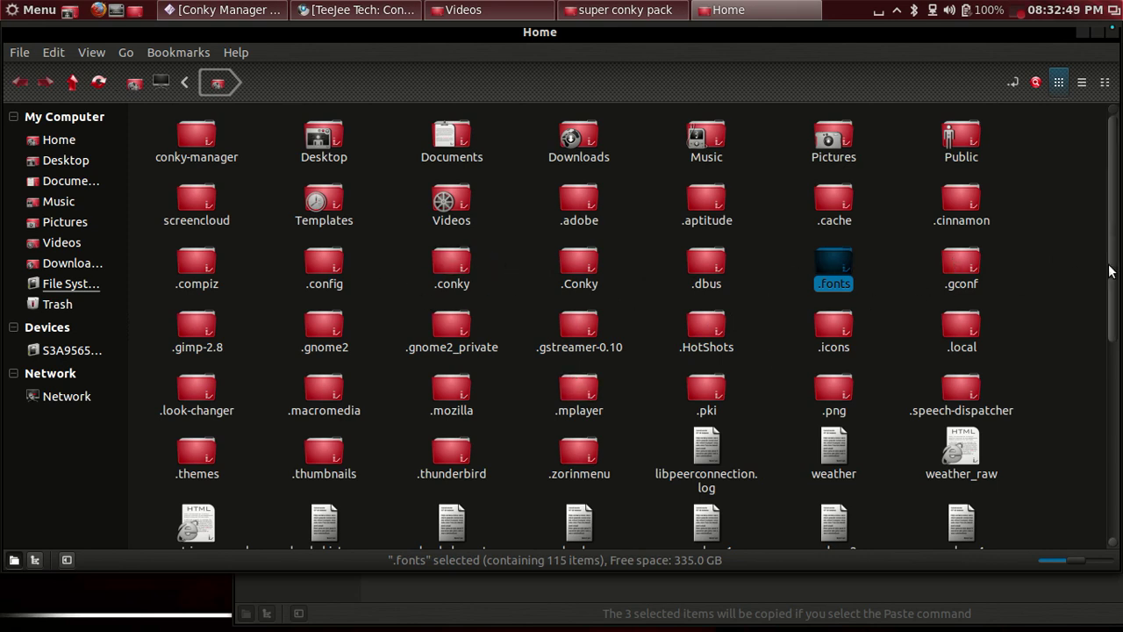
Step: Move the Home window down, bring the super conky pack window forward and open its themes folder
left_click_drag(893, 39, 885, 264)
left_click(826, 88)
left_click(725, 347)
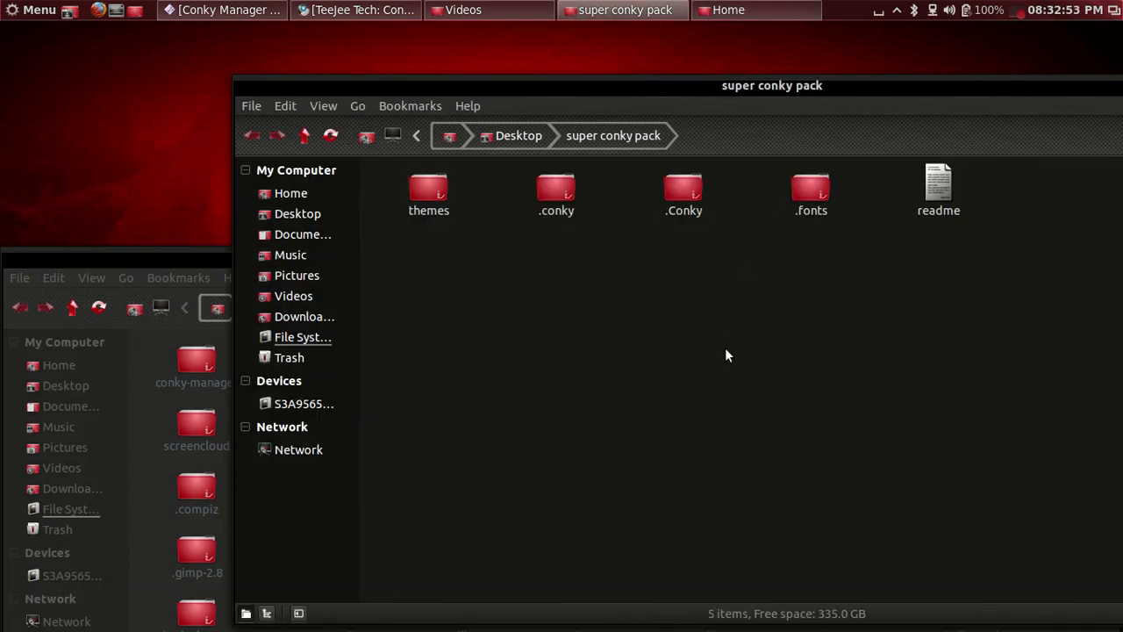
double_click(433, 196)
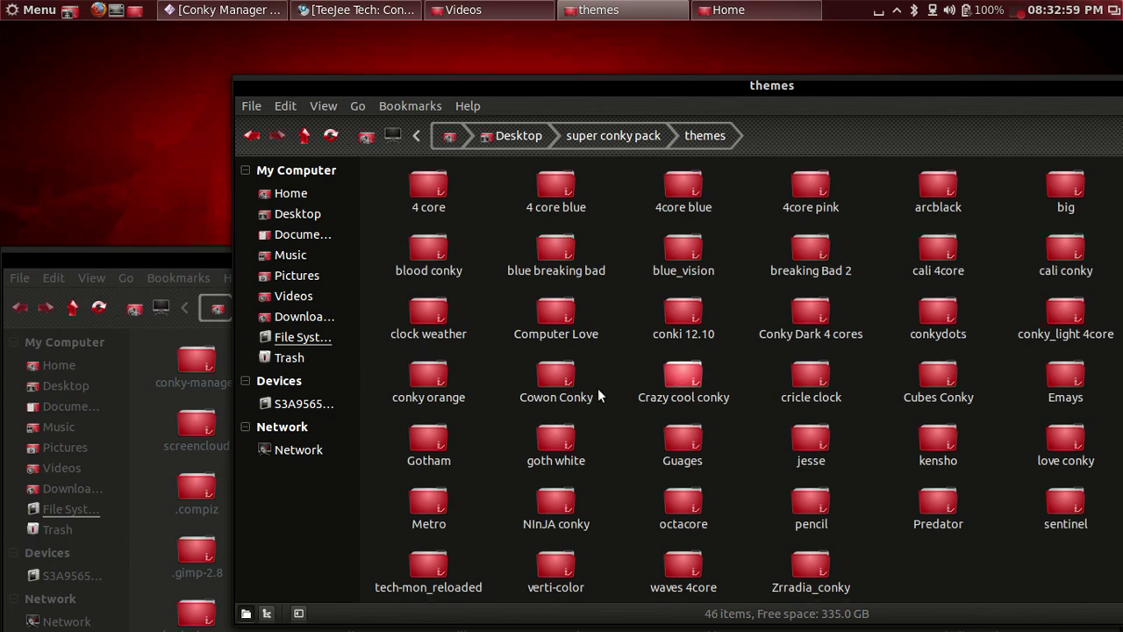
Step: Bring the Home window forward and open the themes folder inside conky-manager
left_click_drag(173, 263, 450, 145)
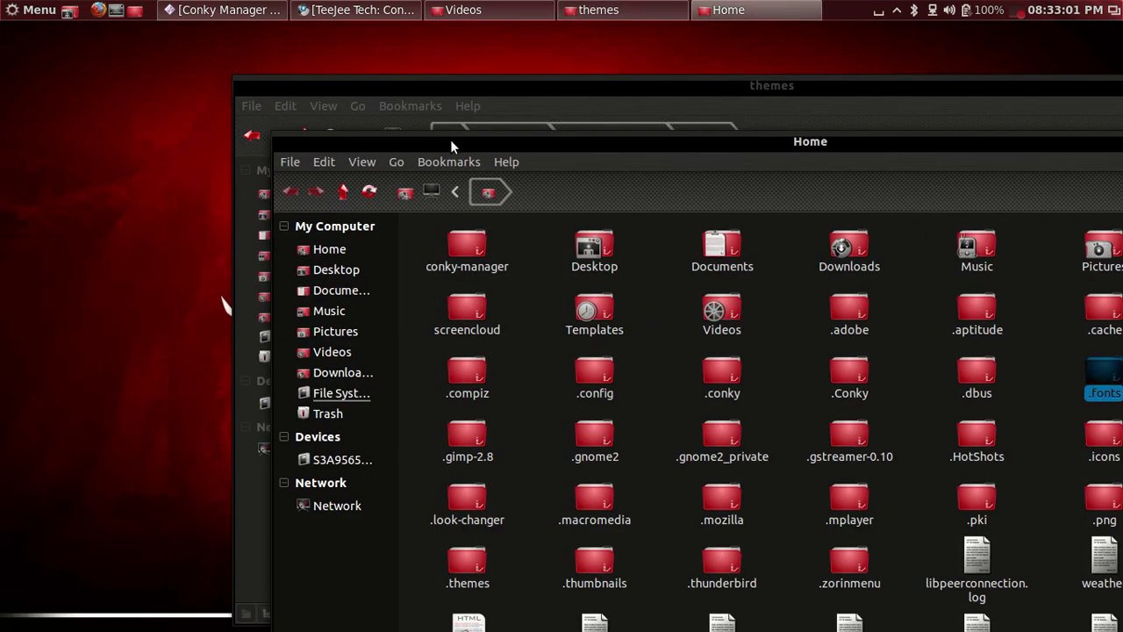
left_click(516, 275)
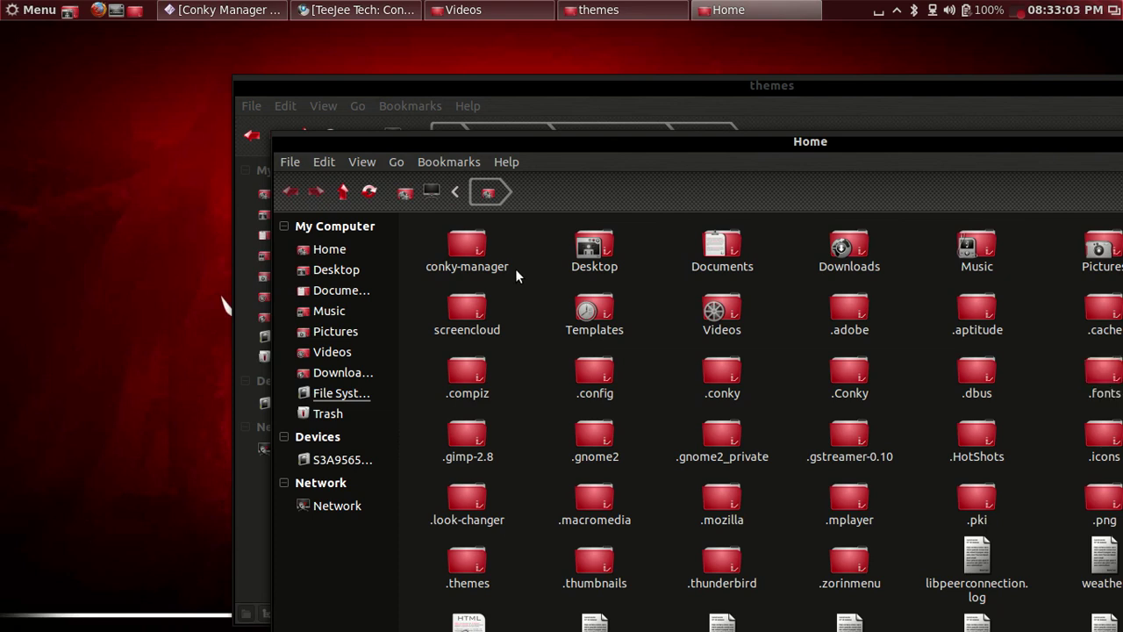
left_click(467, 252)
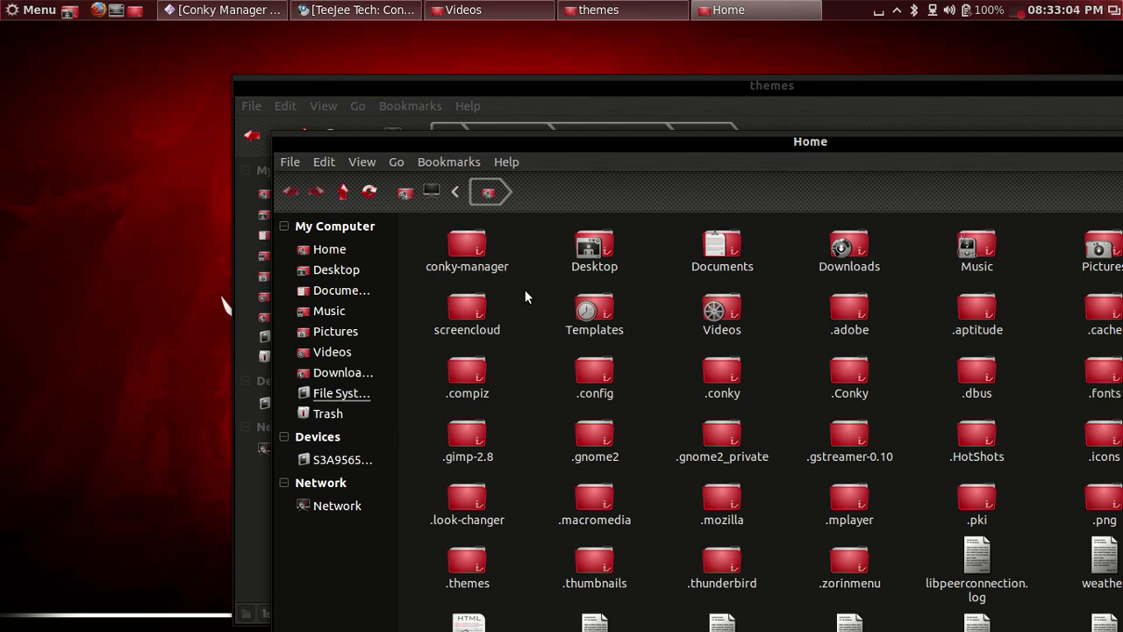
double_click(473, 244)
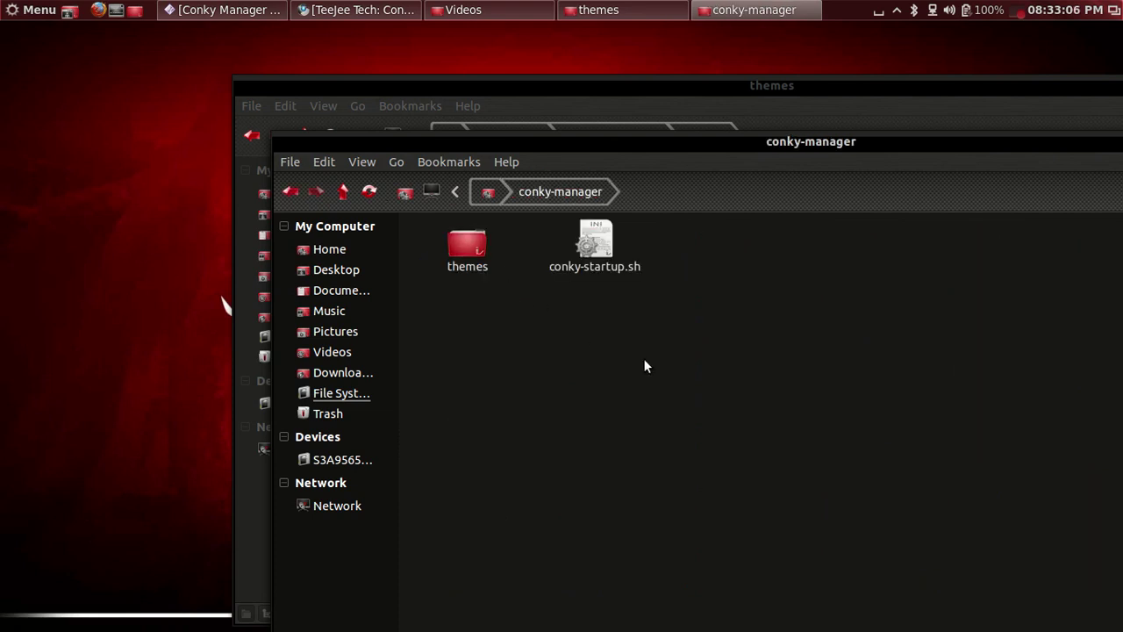
double_click(475, 249)
Step: Rearrange the two themes windows to compare the pack's themes with those in the conky-manager folder
left_click_drag(793, 143, 590, 396)
left_click(751, 105)
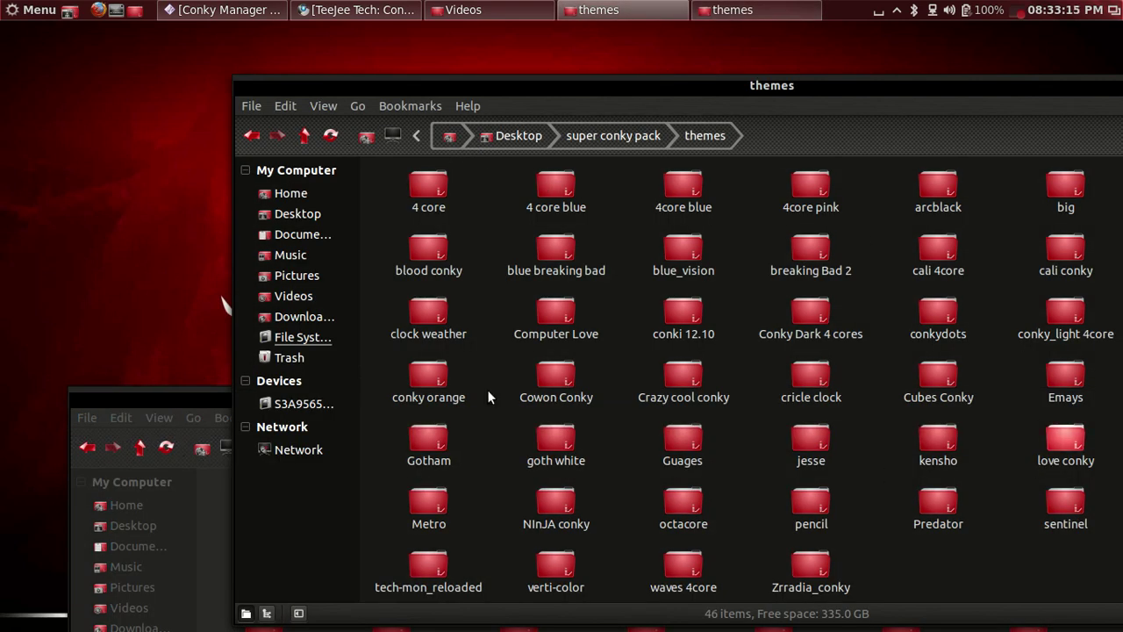
left_click_drag(129, 386, 272, 125)
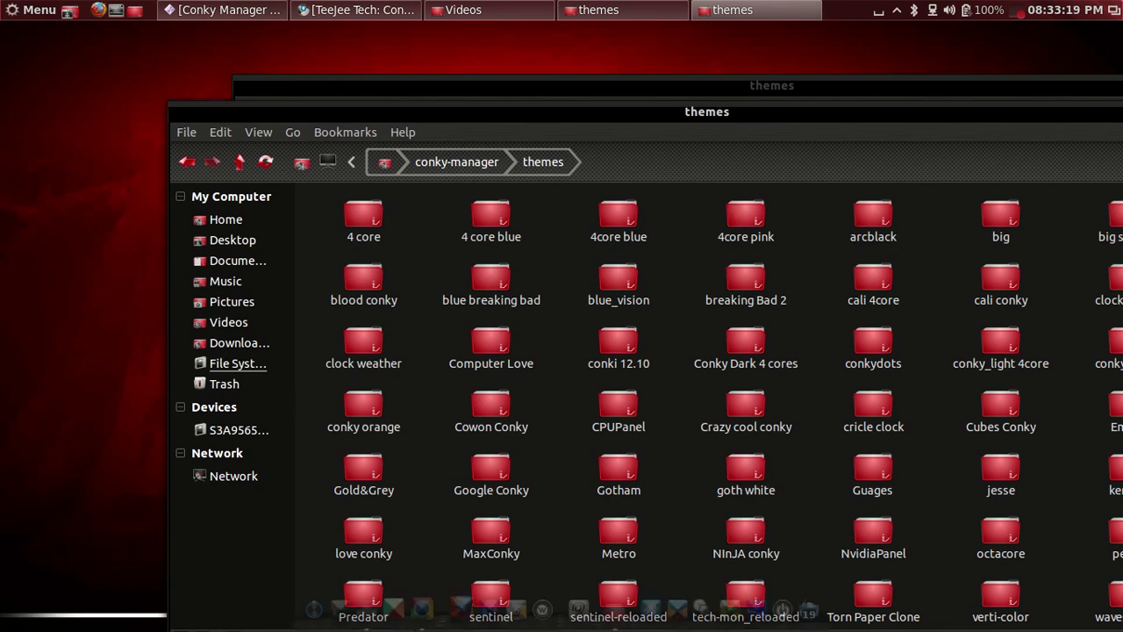
Step: Restore the Conky Manager window and refresh its theme list
left_click(366, 620)
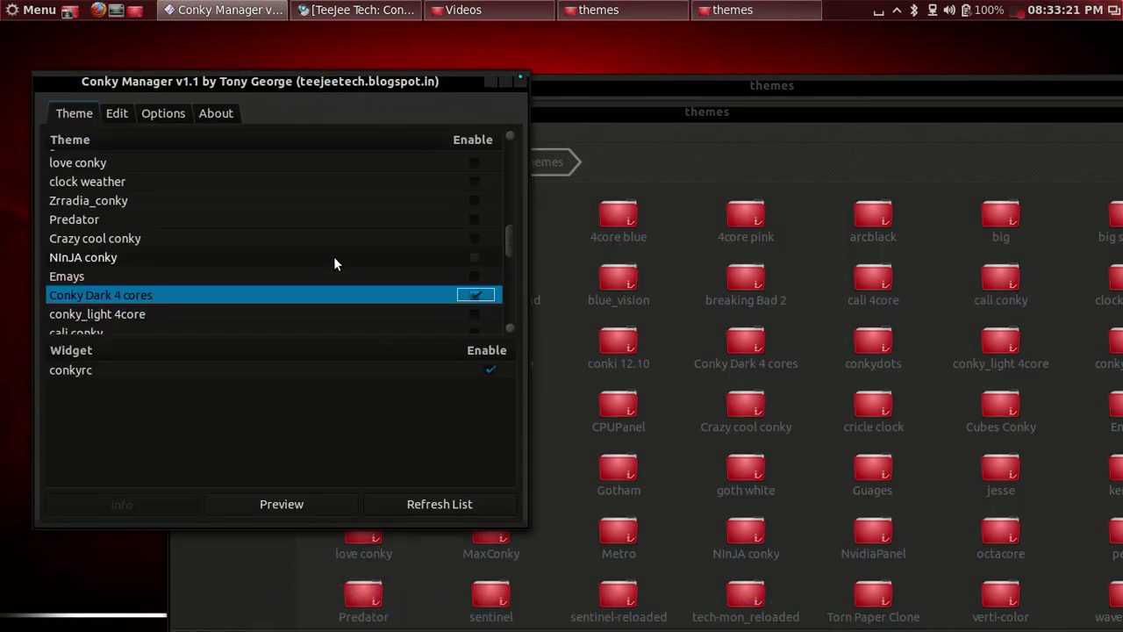
left_click(425, 504)
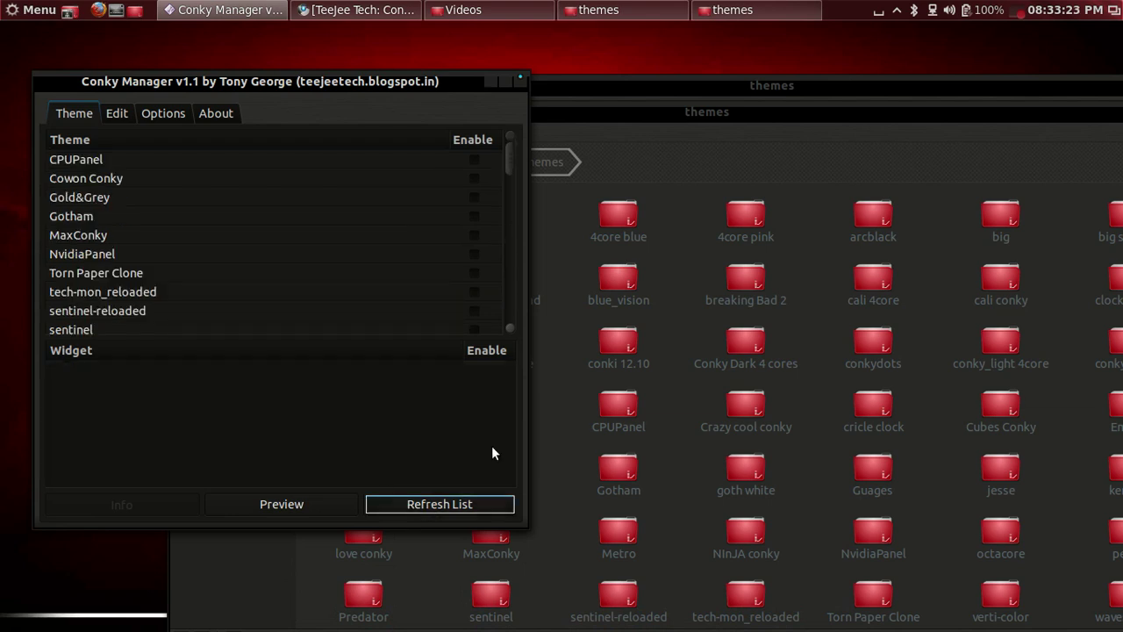
Step: Enable the verti-color theme at the end of the theme list and minimize both themes folder windows
left_click_drag(511, 159, 508, 327)
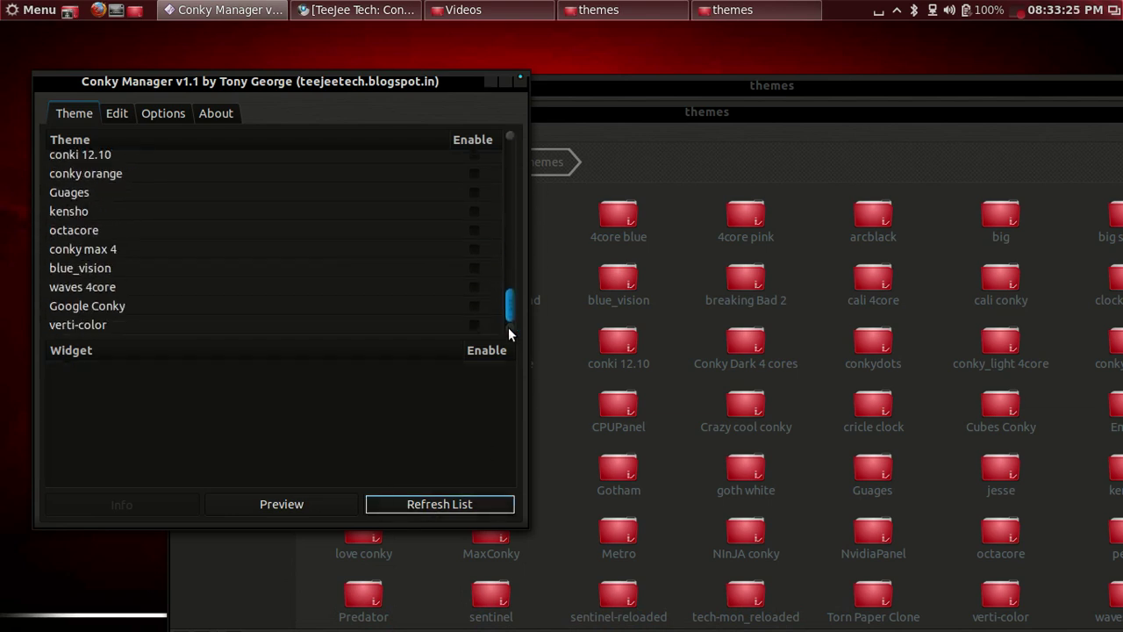
left_click(481, 328)
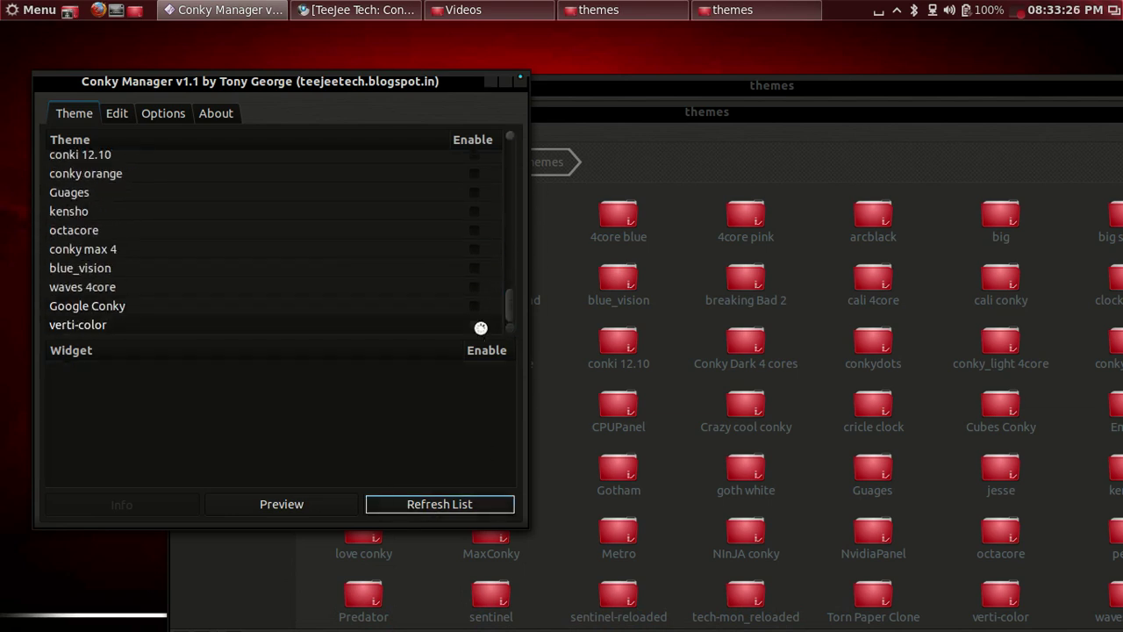
left_click(1003, 108)
left_click(1050, 150)
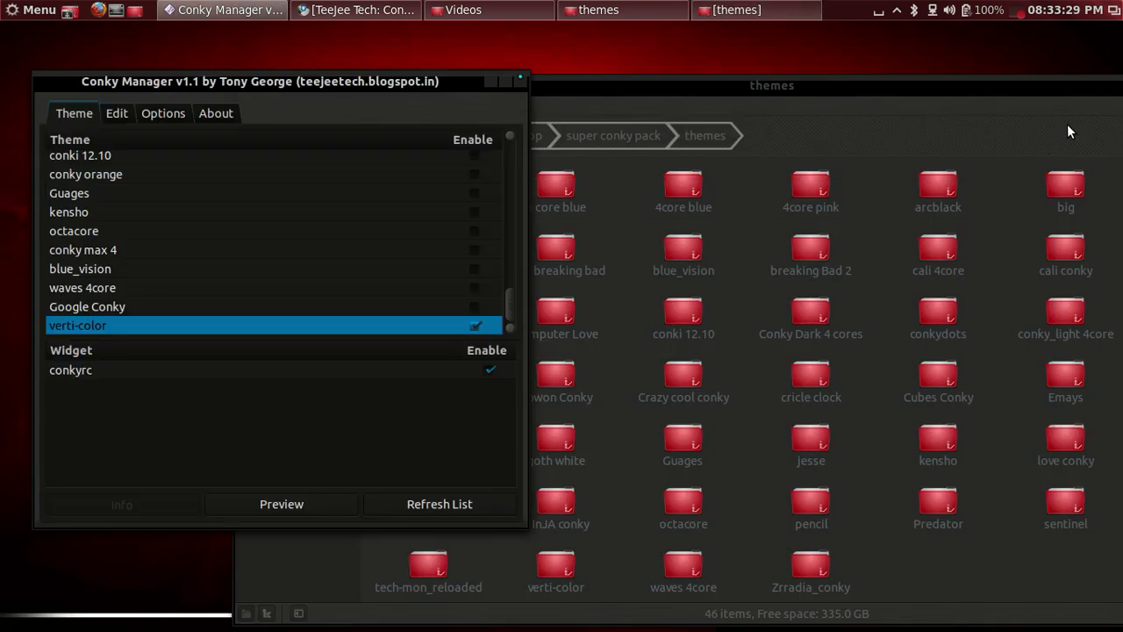
left_click_drag(1066, 124, 905, 109)
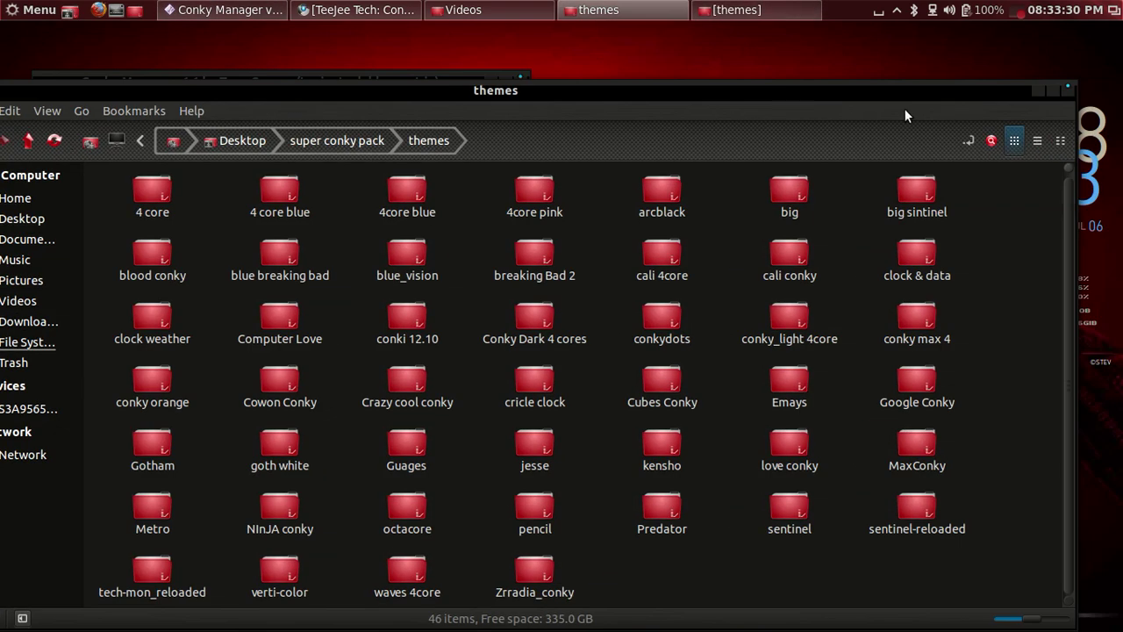
left_click(1032, 94)
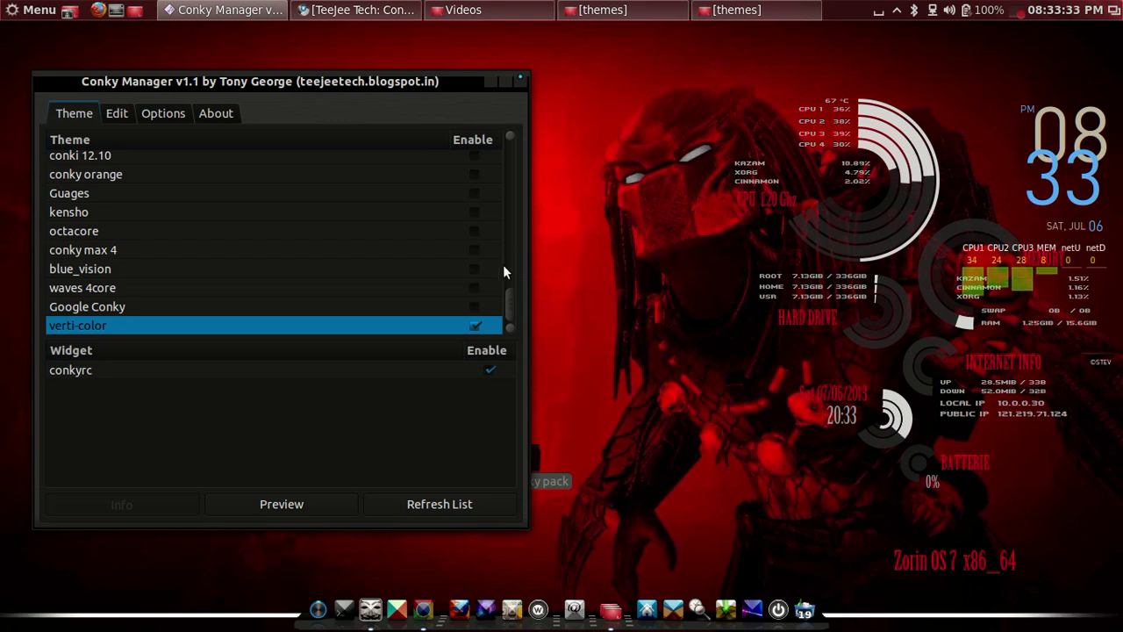
Step: Disable the Conky Dark 4 cores and verti-color themes
left_click_drag(514, 288, 512, 252)
left_click(480, 229)
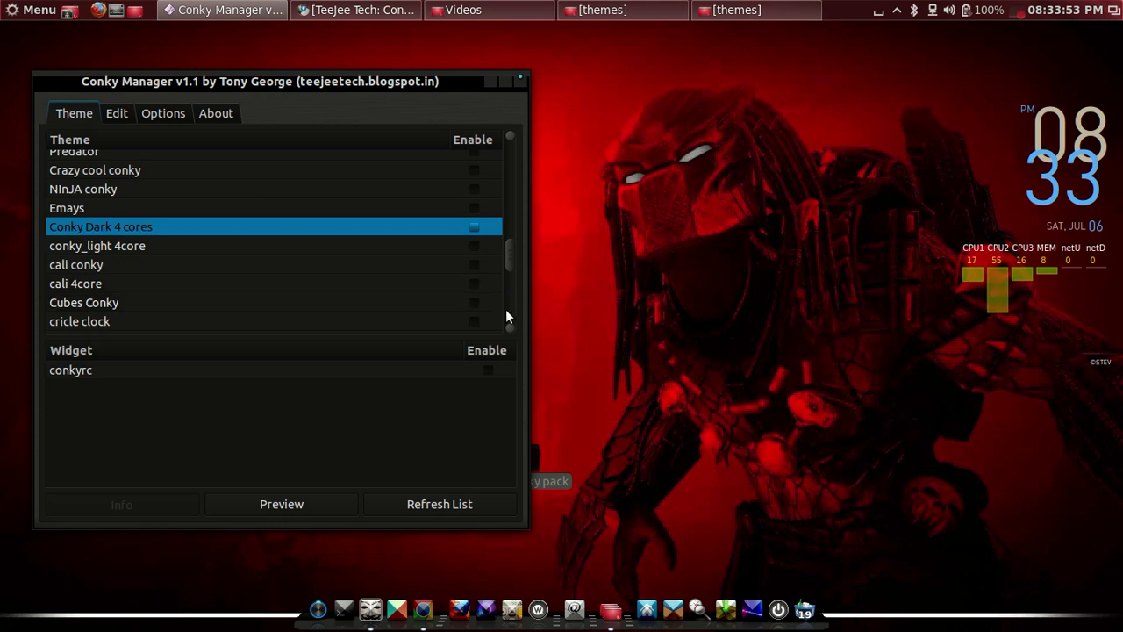
scroll(508, 318, "down", 5)
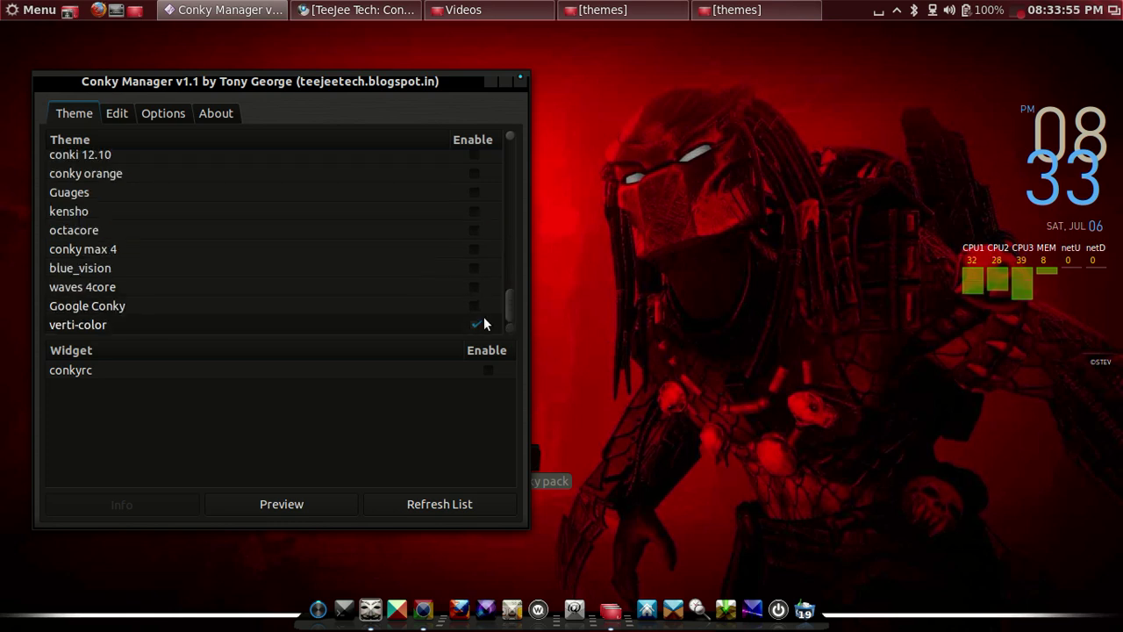
left_click(476, 323)
Step: Try out the Google Conky theme and switch off both its conkyrc-2 and conkyrc-2-dark widgets
left_click(476, 308)
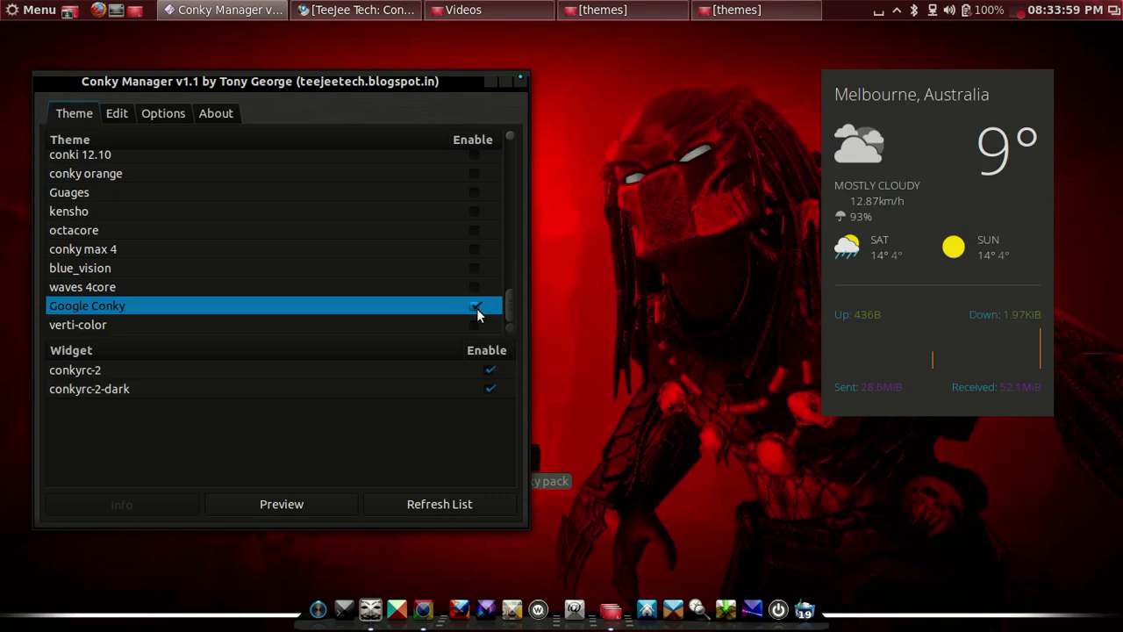
left_click(498, 374)
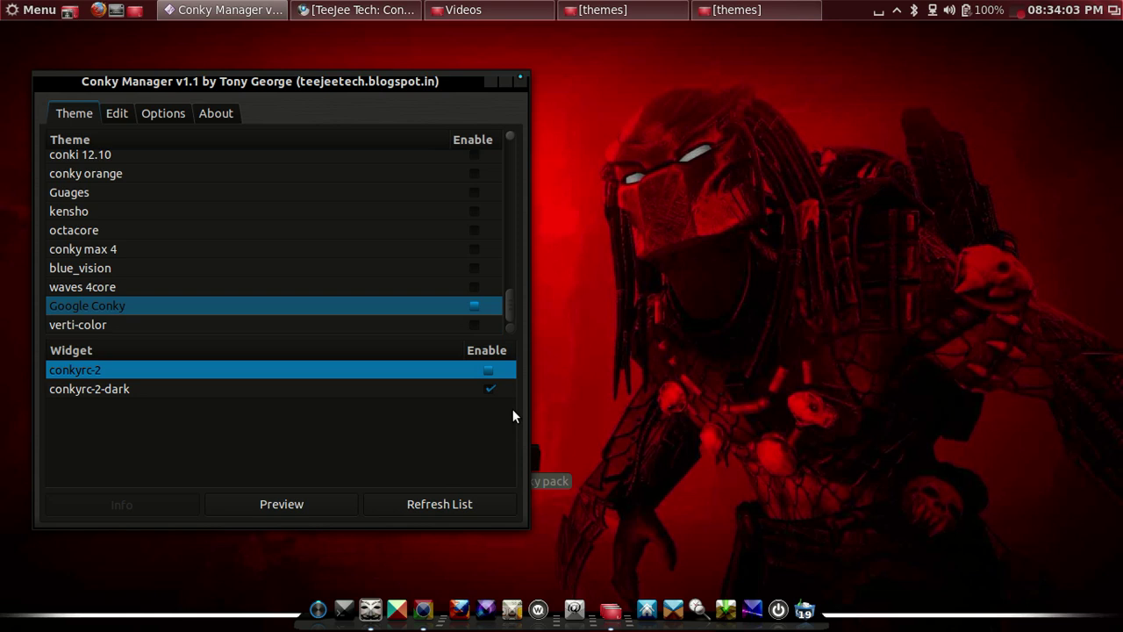
left_click(490, 391)
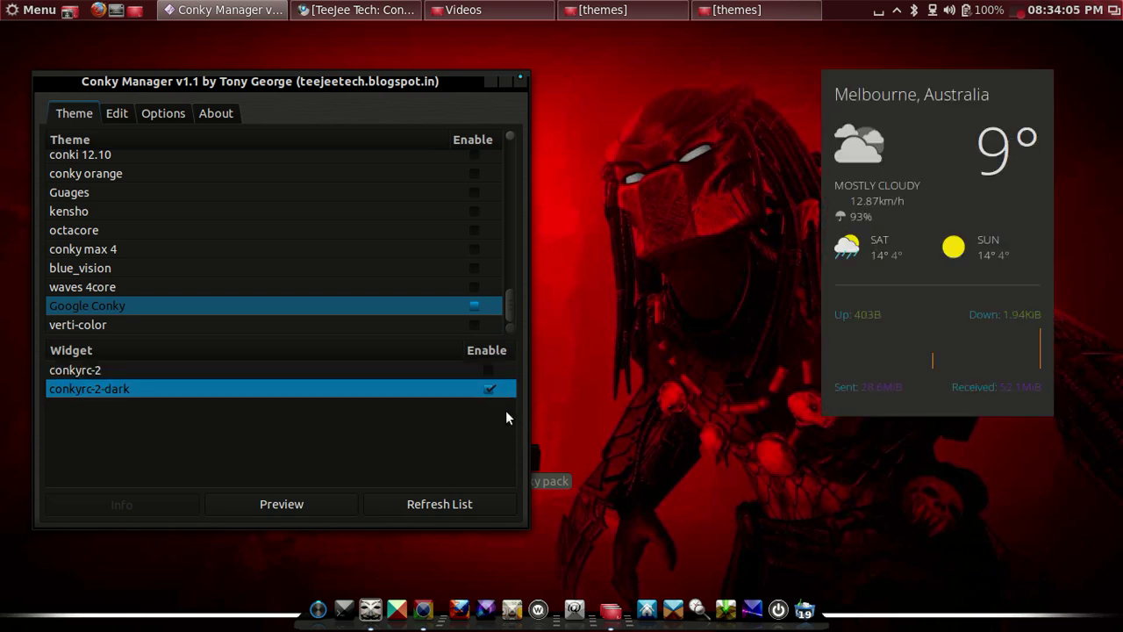
left_click(482, 390)
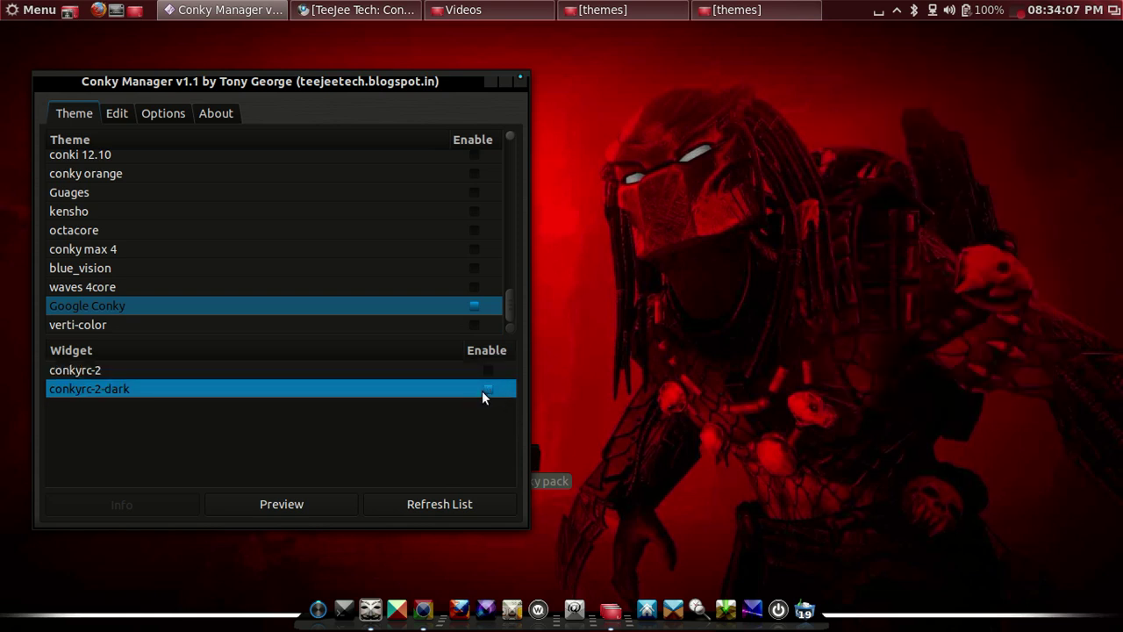
Step: Enable the verti-color and waves 4core themes, and minimize the Conky Manager window to reveal them on the desktop
left_click(475, 325)
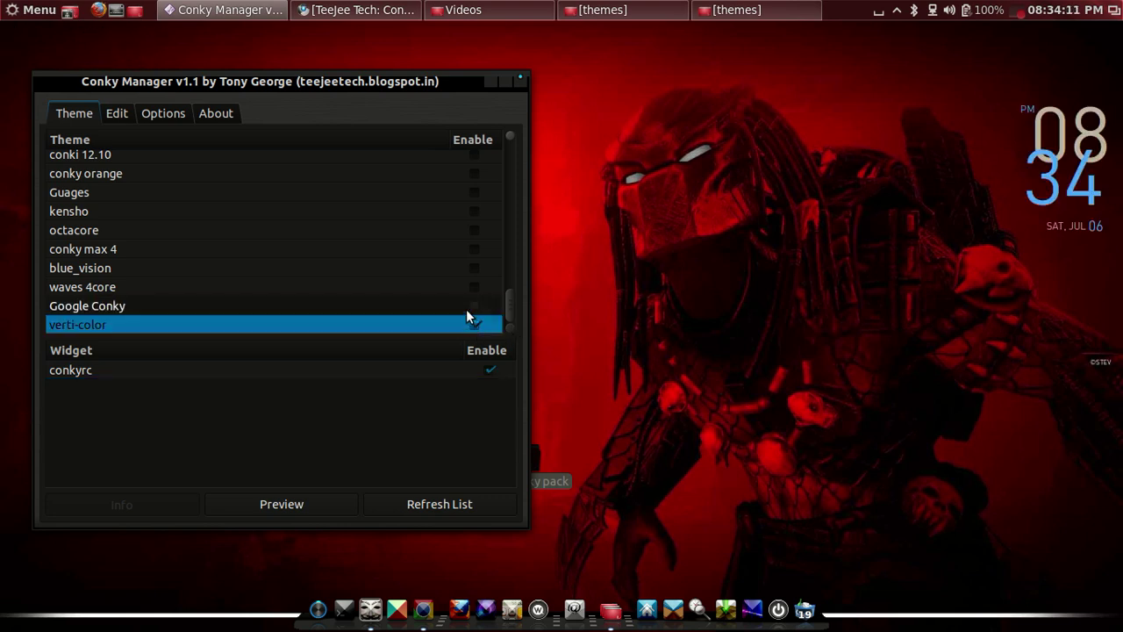
left_click(471, 288)
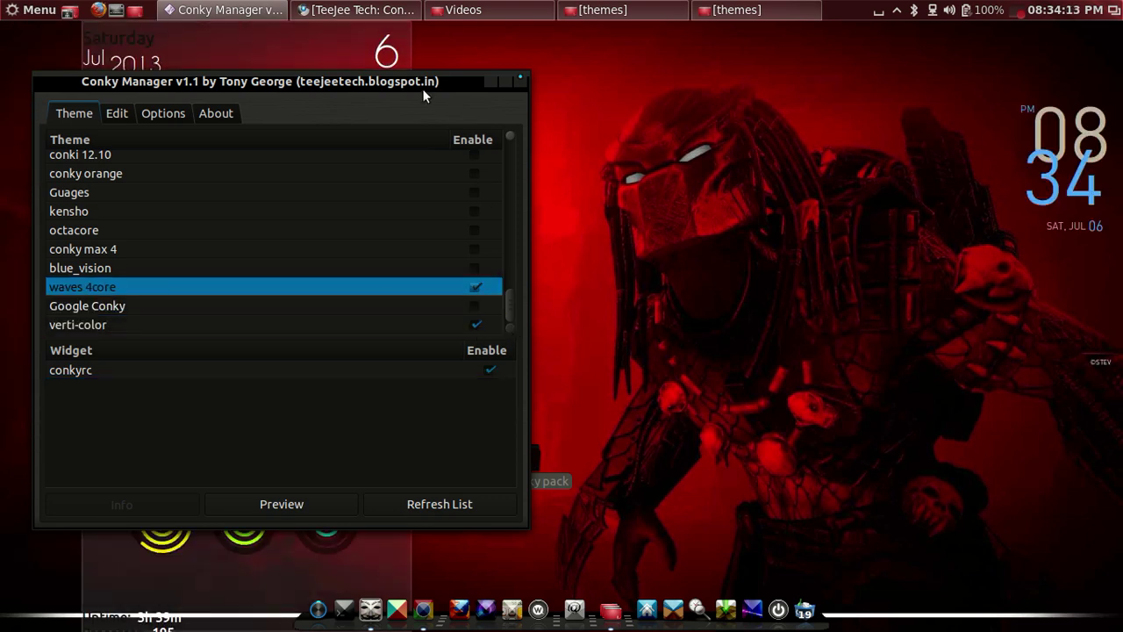
left_click_drag(422, 88, 934, 128)
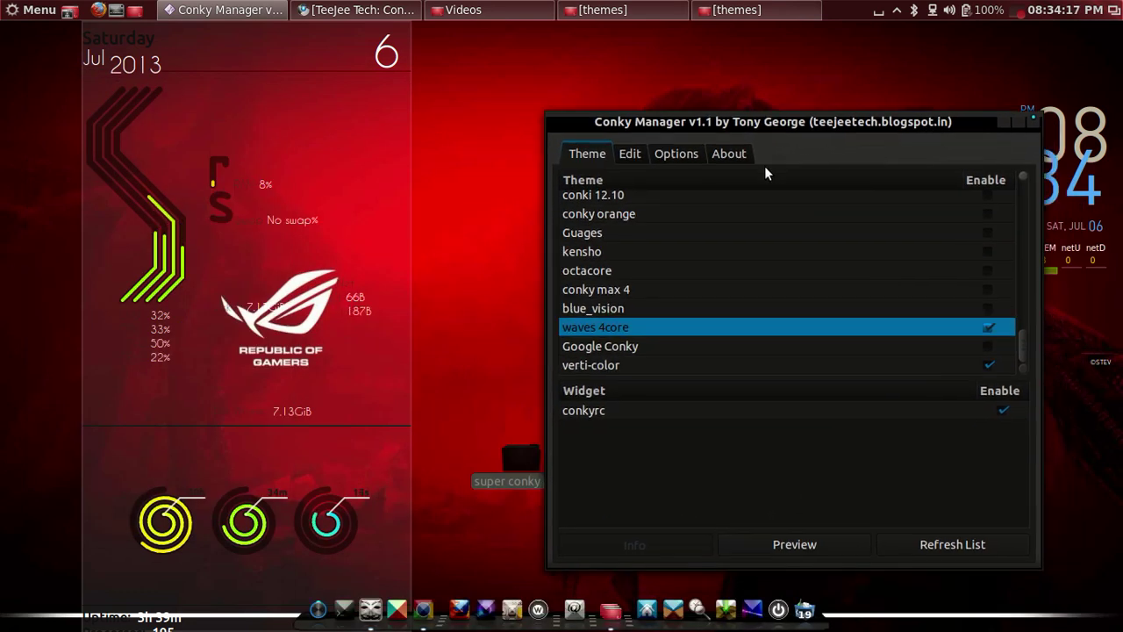
left_click_drag(841, 122, 701, 100)
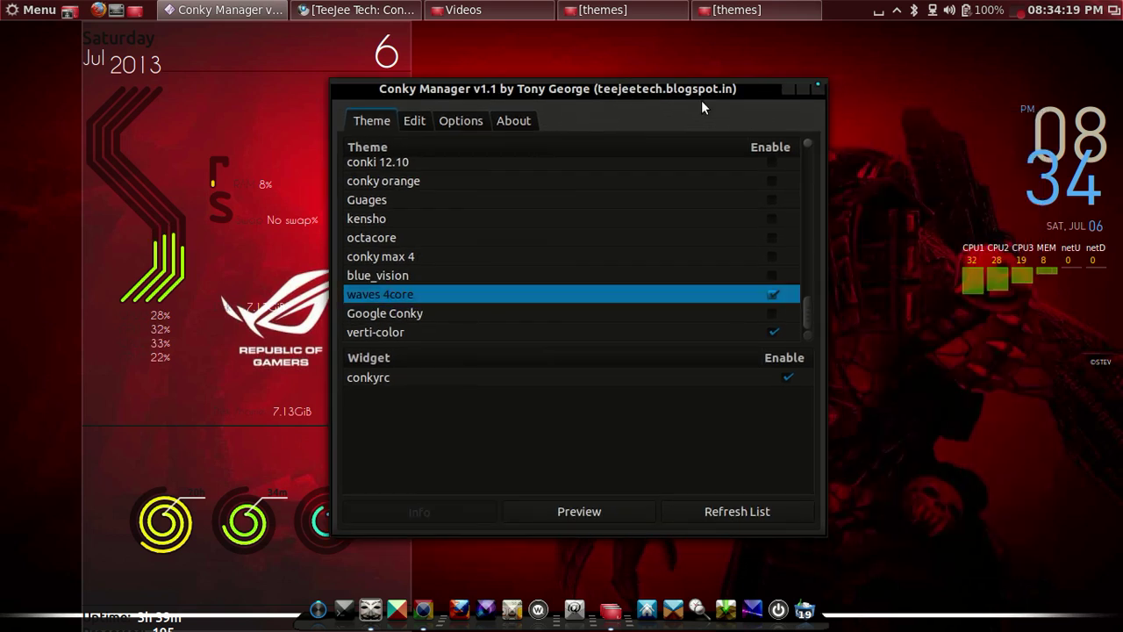
left_click(791, 89)
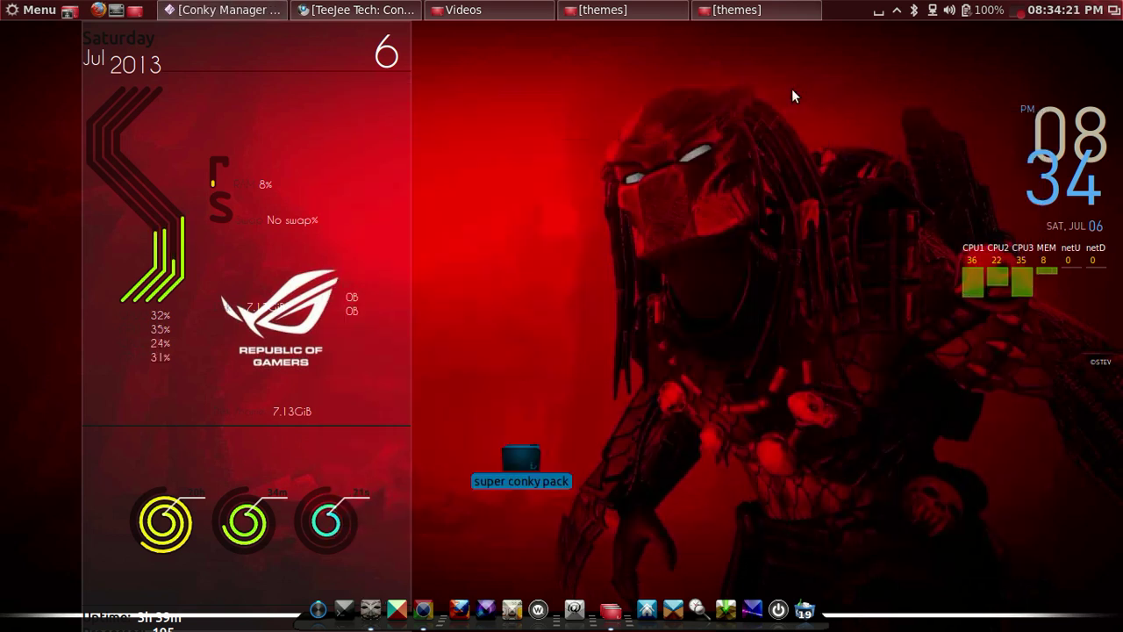